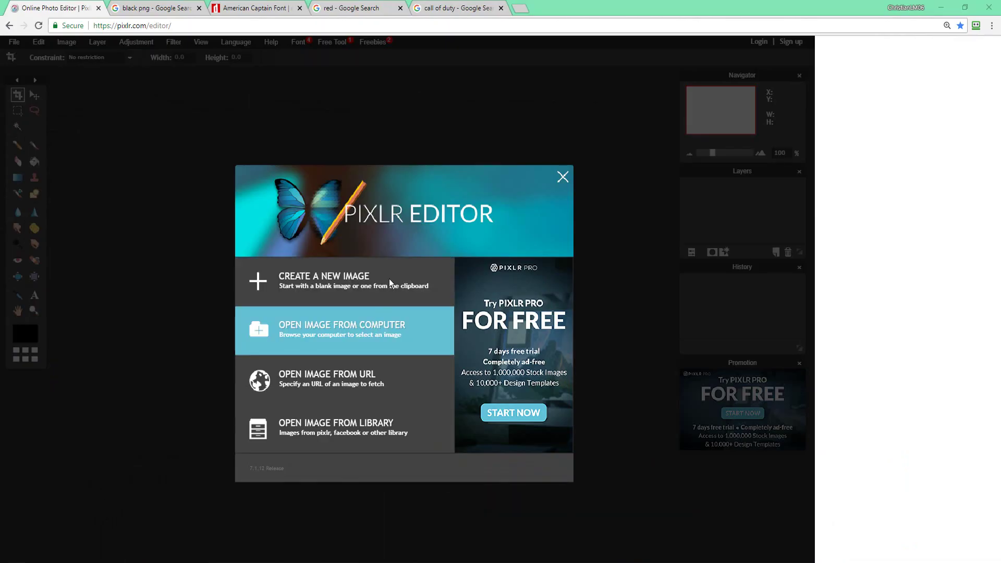
- Create a new 600-pixel-wide image named 'Gaming Logo'
left_click(389, 282)
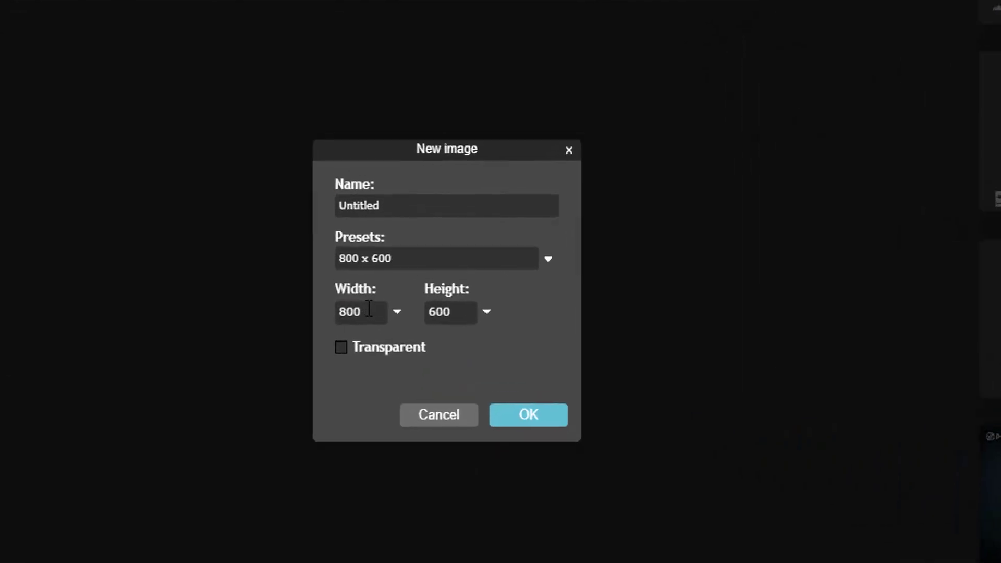
double_click(365, 311)
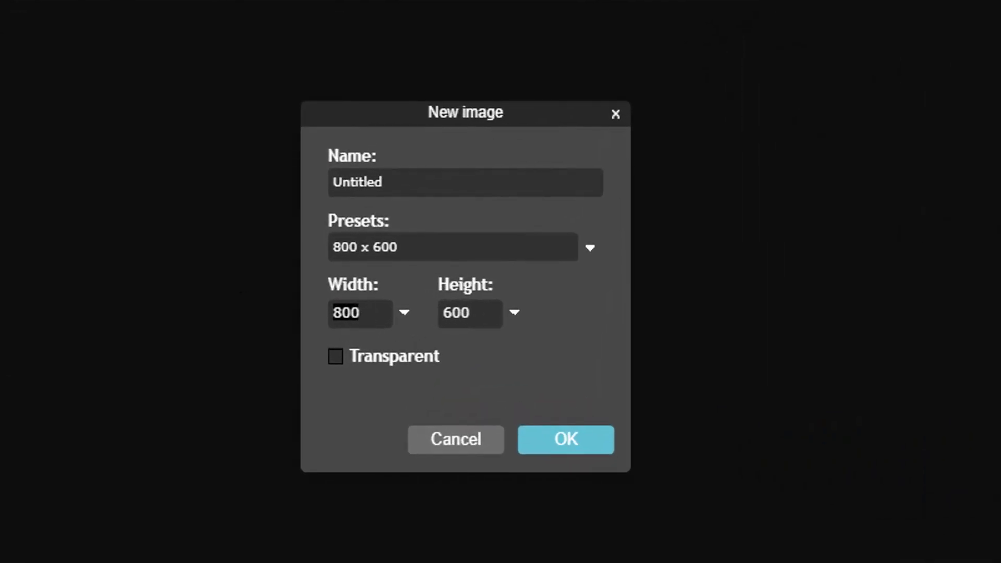
type("600")
double_click(385, 181)
key("BackSpace")
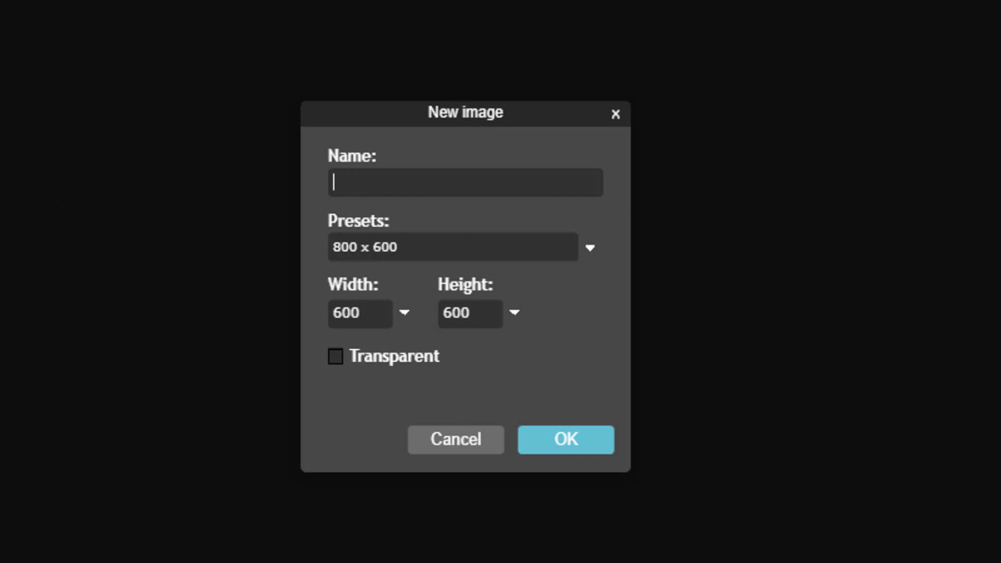
type("Gaming Logo")
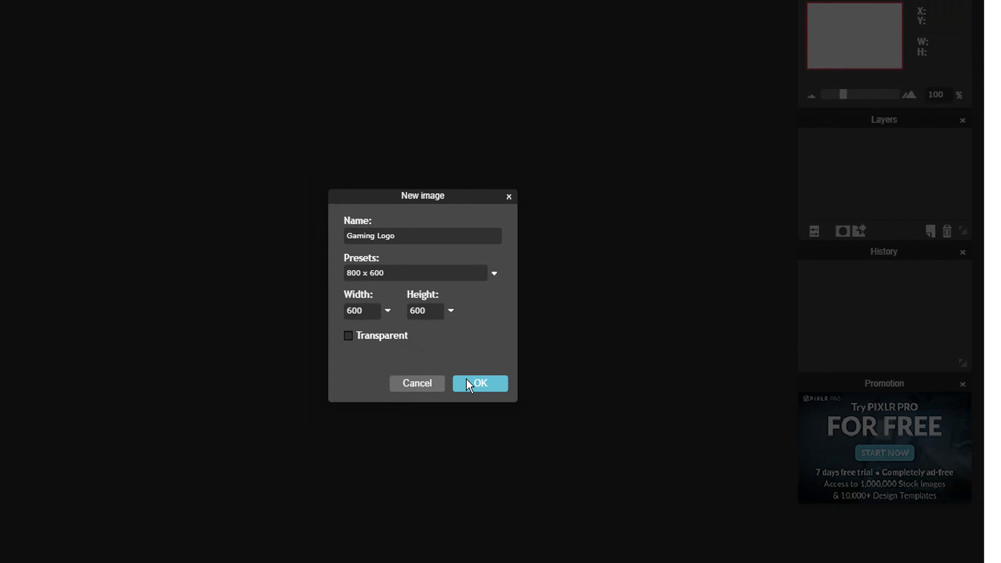
left_click(543, 439)
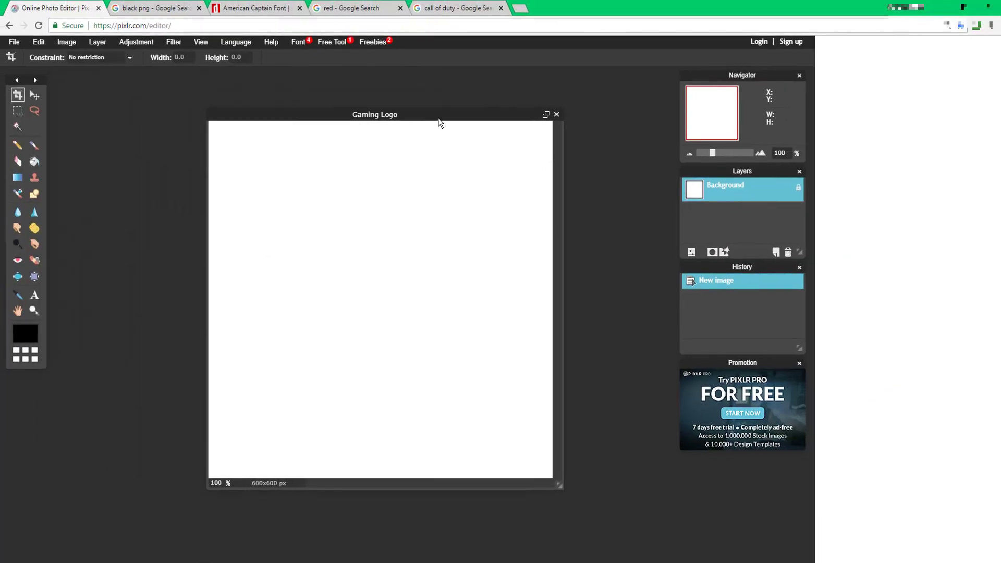
- View the solid black PNG in the Google Images tab
left_click(138, 13)
scroll(284, 215, "up", 2)
scroll(365, 219, "down", 3)
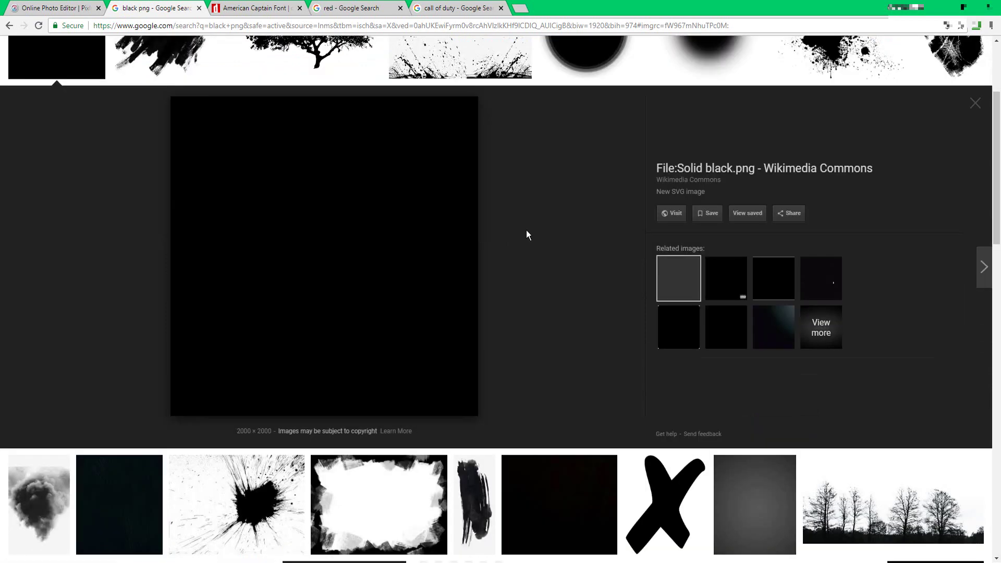
scroll(527, 232, "up", 1)
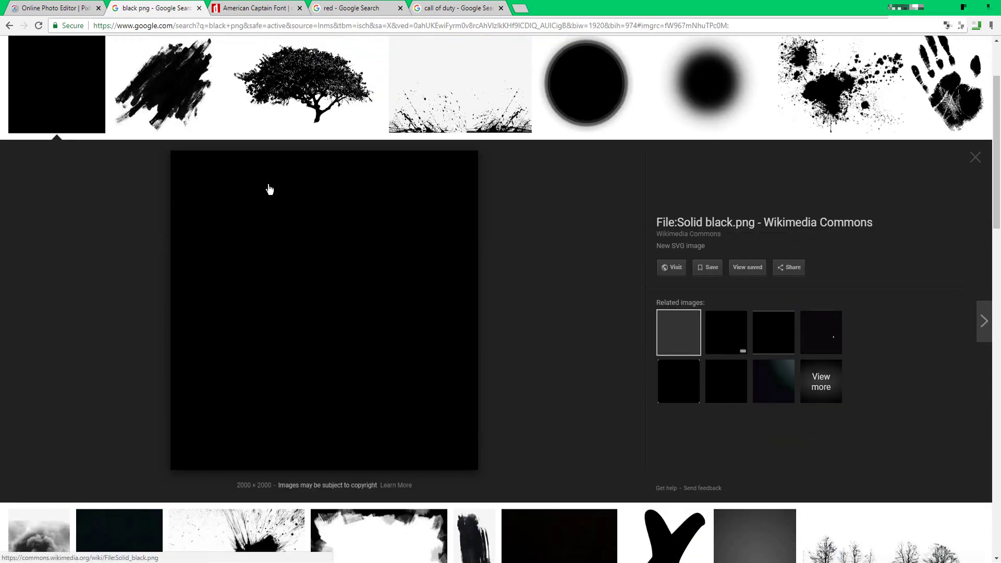
- Open the solid black image file from the computer in the editor
left_click(73, 7)
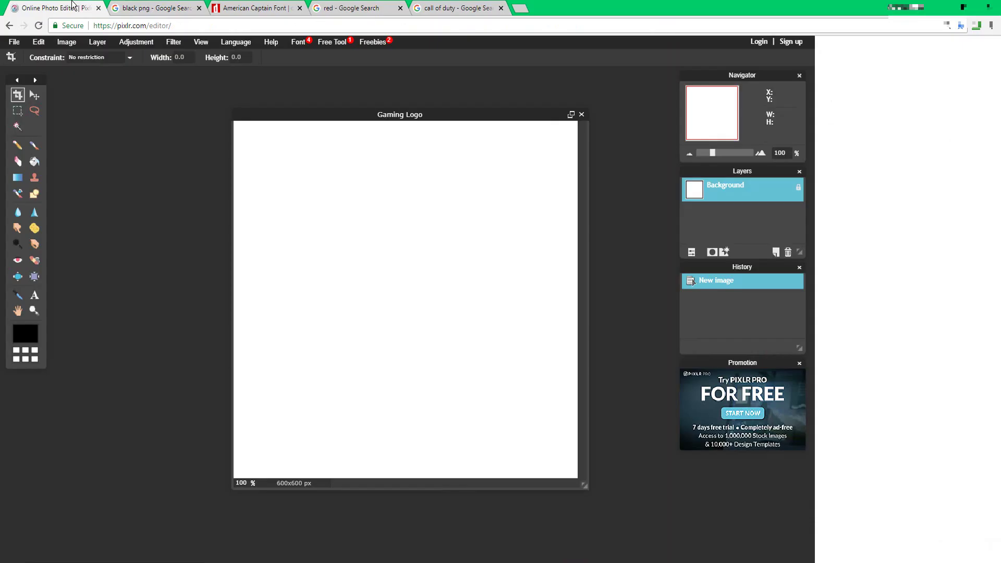
left_click(15, 43)
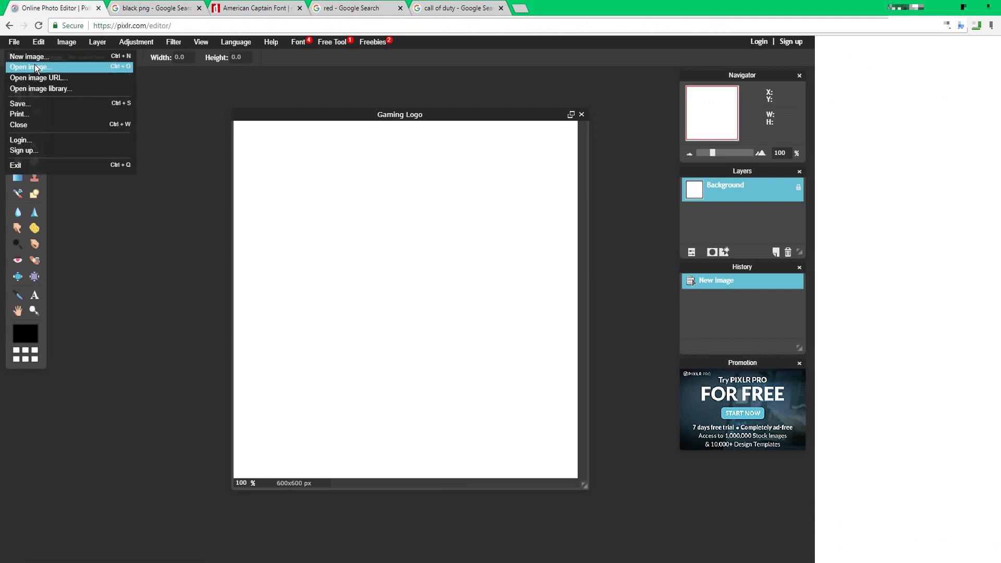
left_click(21, 67)
left_click(172, 82)
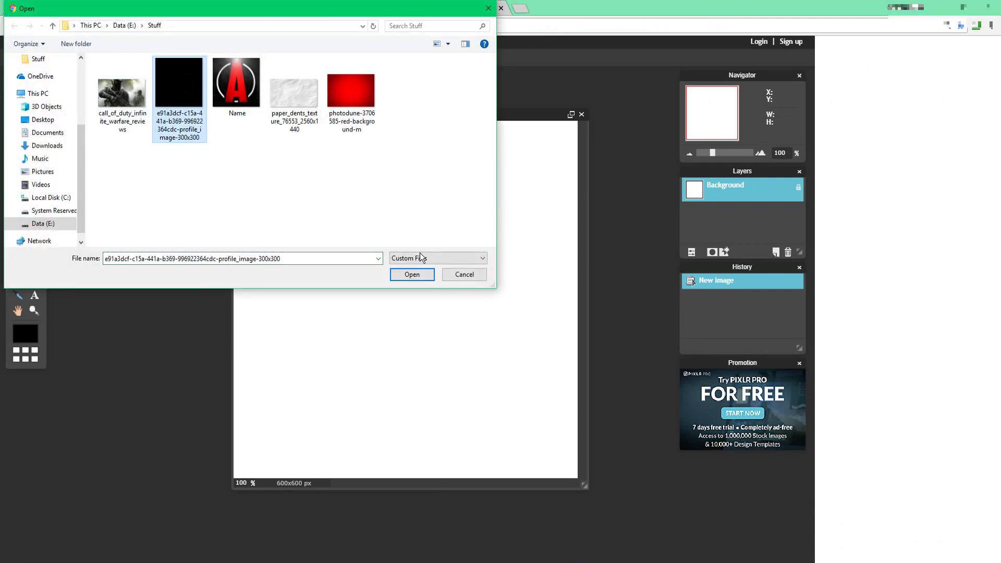
left_click(414, 275)
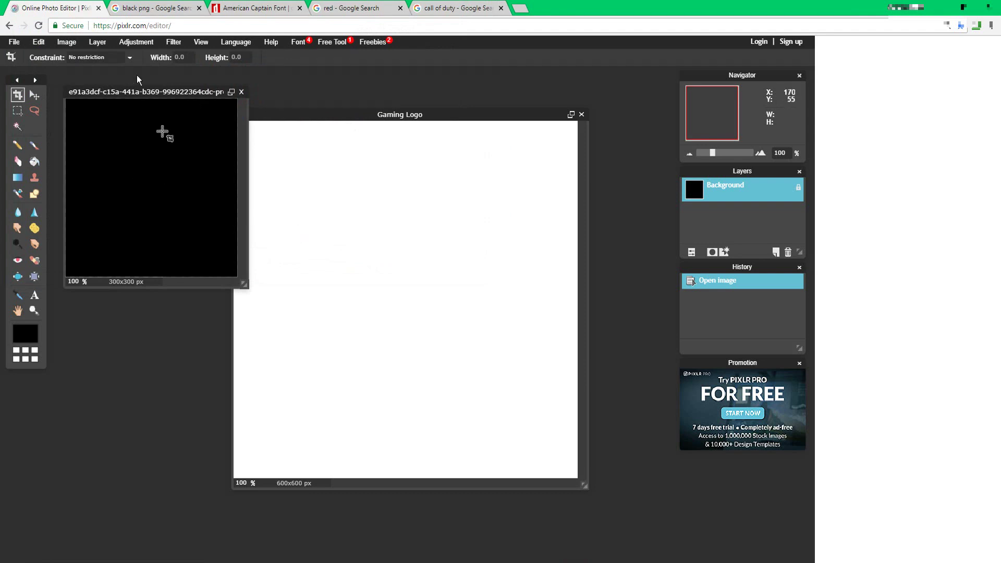
- Copy the entire black image and close it without saving
key("ctrl+a")
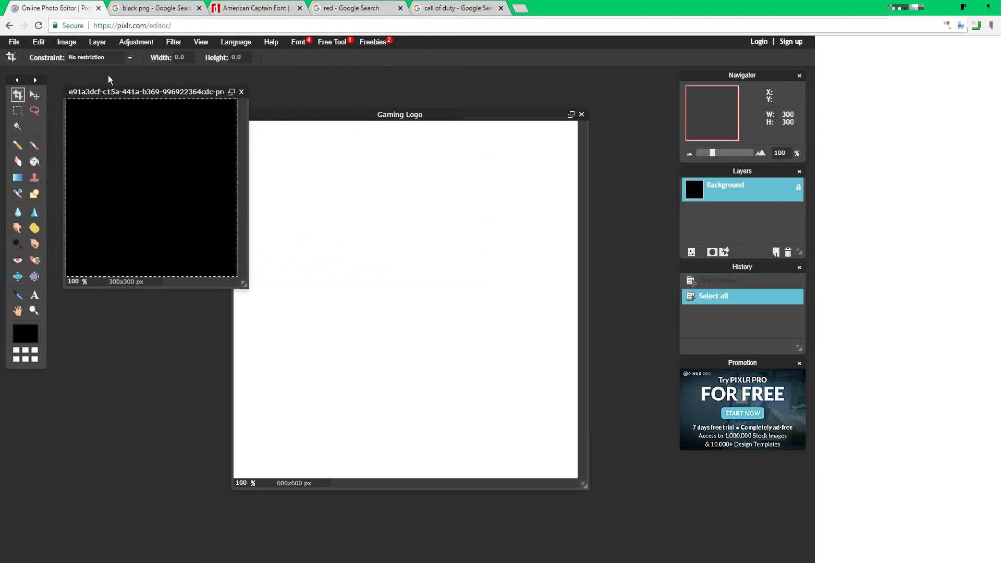
key("ctrl+c")
left_click(241, 93)
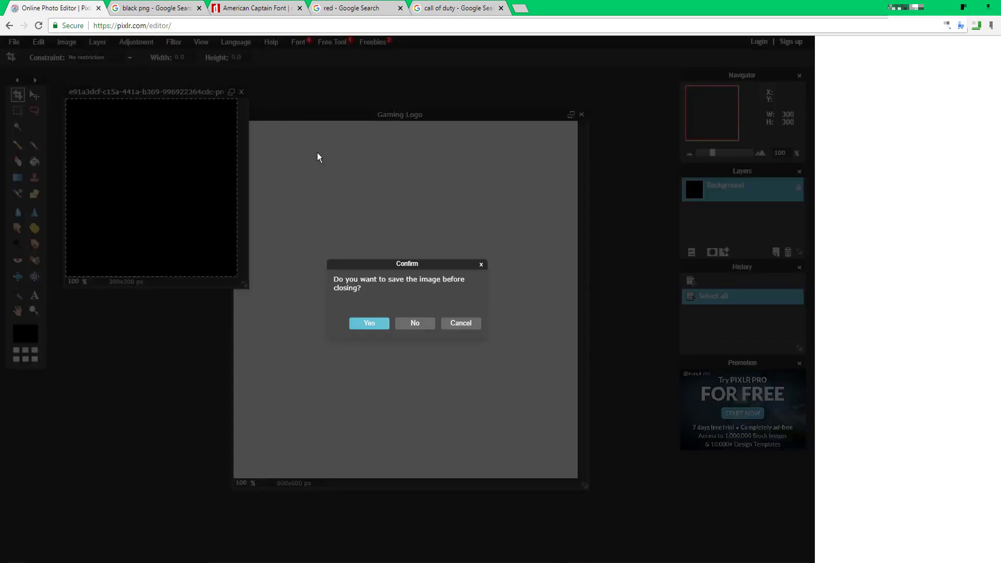
left_click(416, 324)
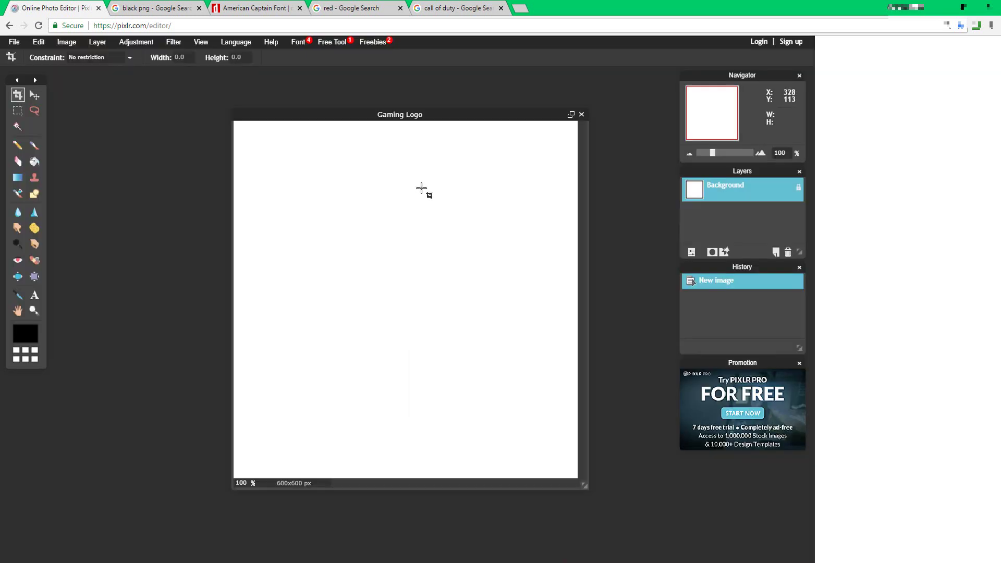
- Paste the black square and free-transform it to fill the 600x600 canvas
key("ctrl+v")
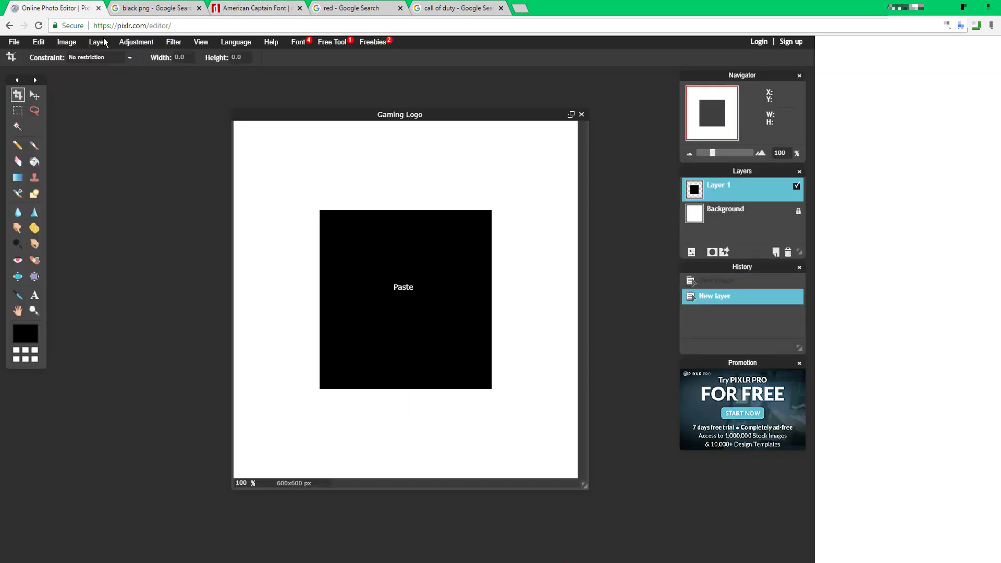
left_click(39, 47)
left_click(84, 130)
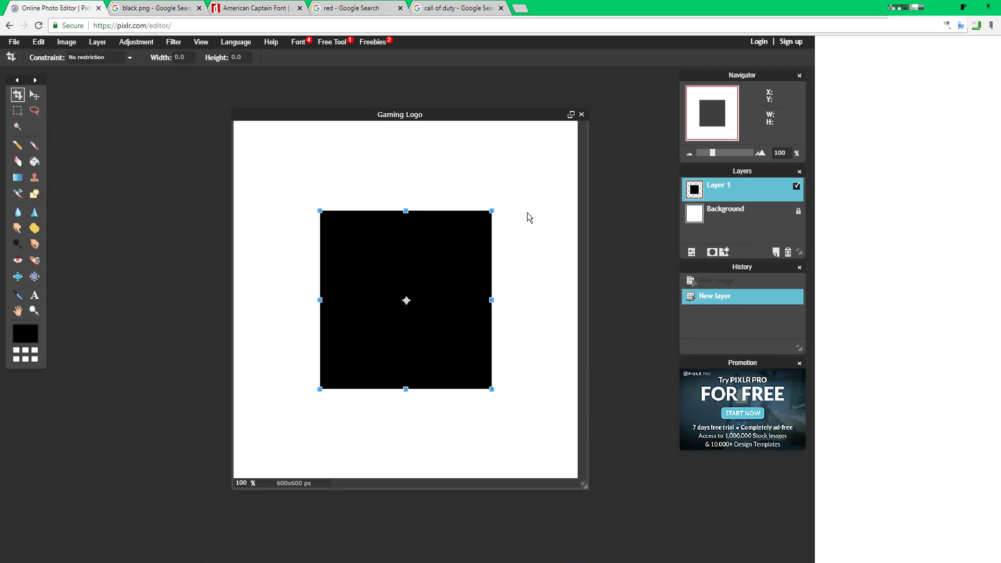
left_click_drag(492, 211, 626, 141)
left_click(619, 141)
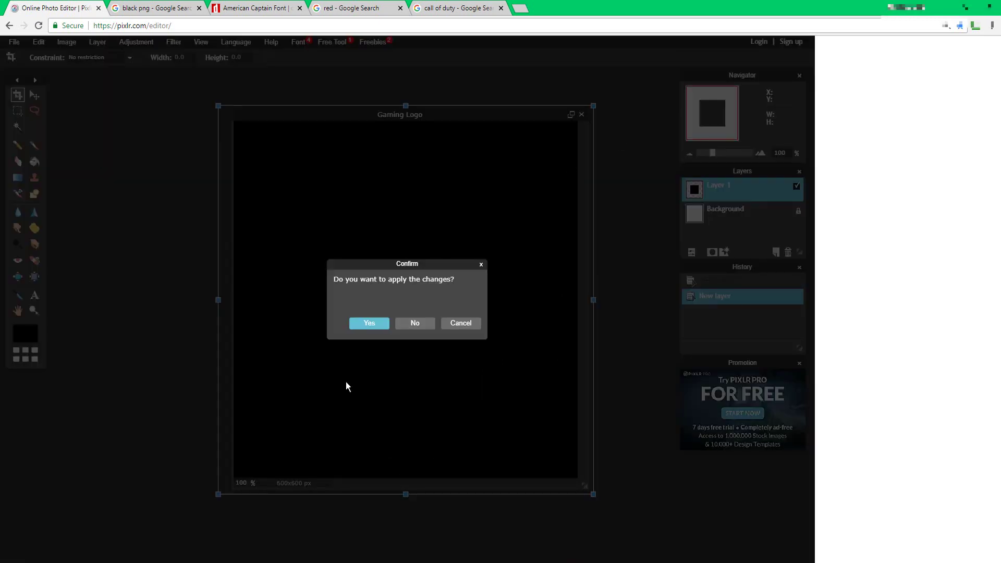
left_click(369, 323)
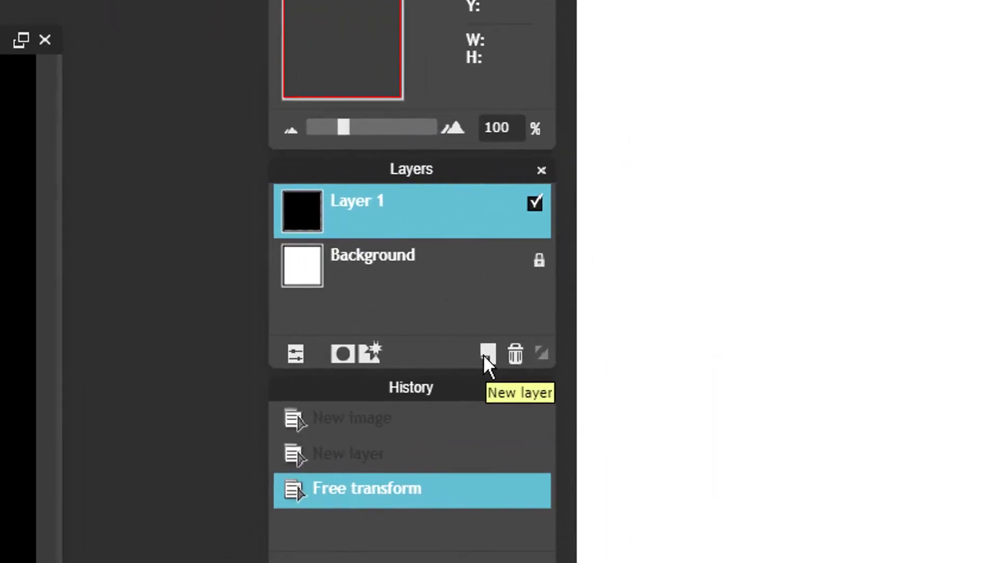
- On a new layer, set up the ellipse drawing tool with border size 30 and no fill
left_click(776, 252)
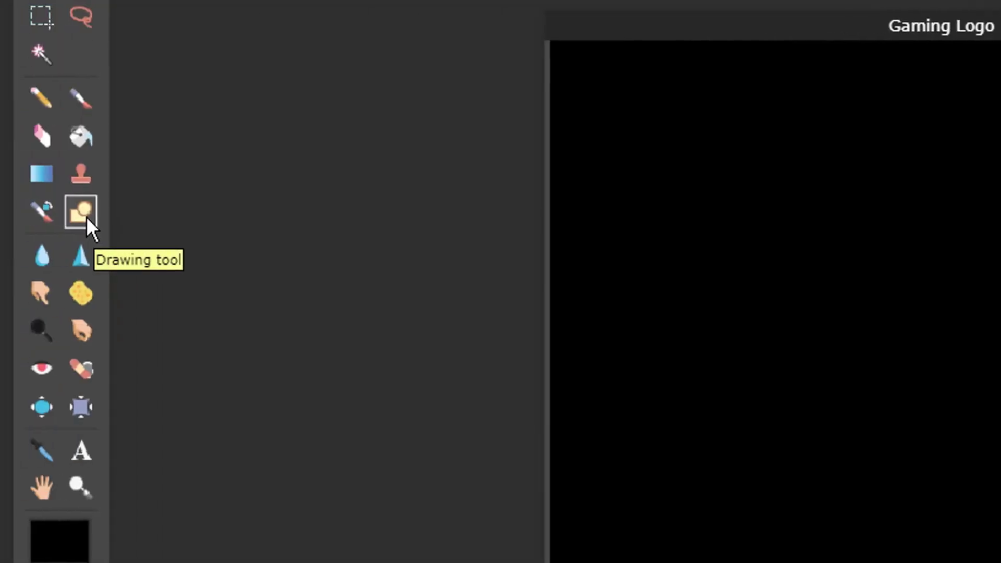
left_click(85, 216)
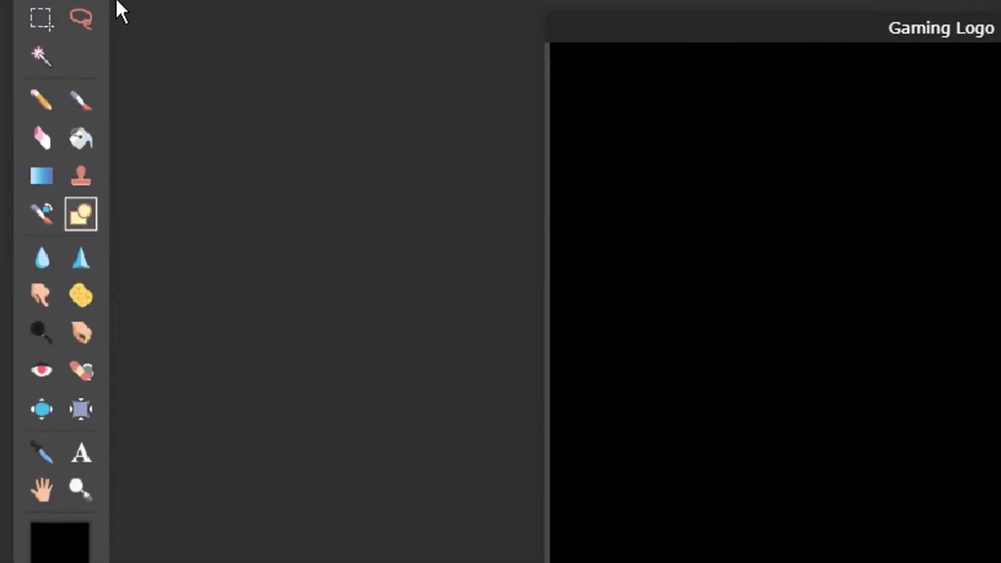
left_click(154, 139)
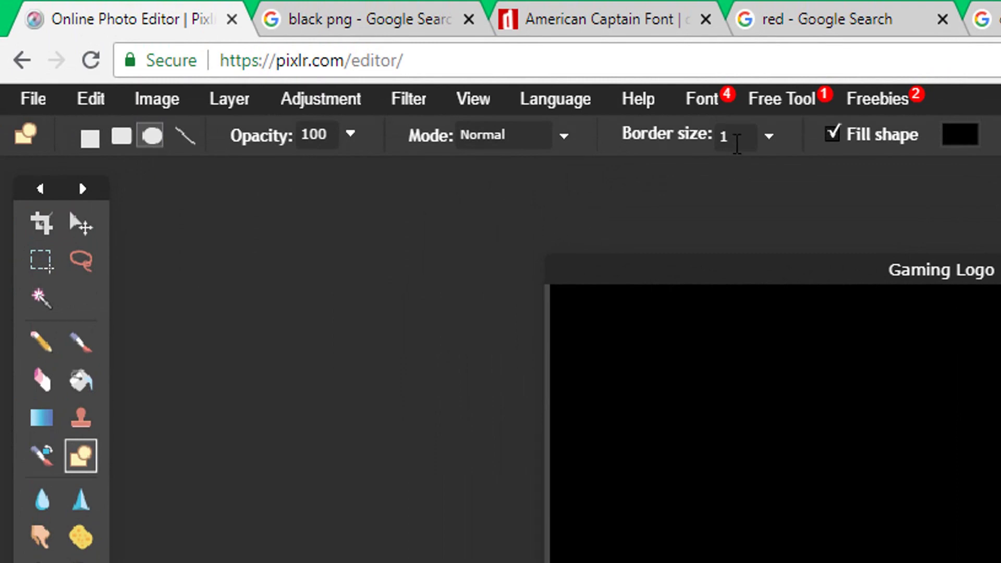
left_click(692, 146)
type("30")
left_click(841, 138)
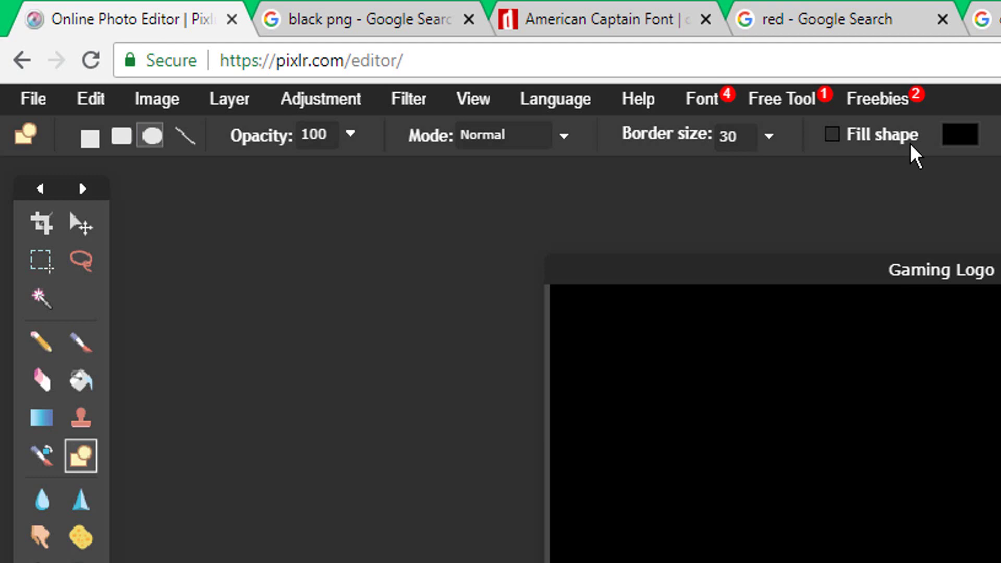
- Set the shape and drawing colours to white and draw a large ring across the canvas
left_click(960, 136)
left_click(796, 493)
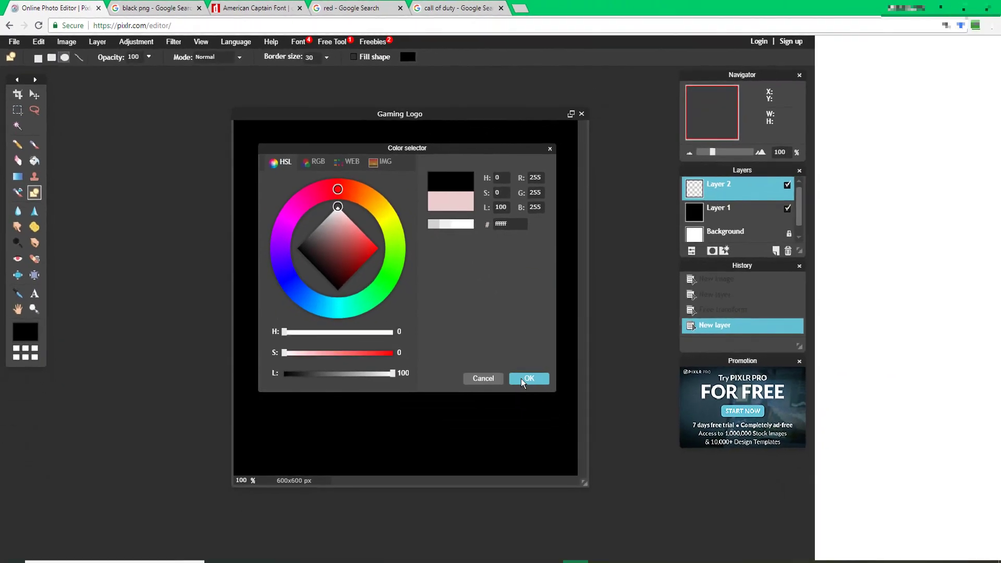
left_click(530, 377)
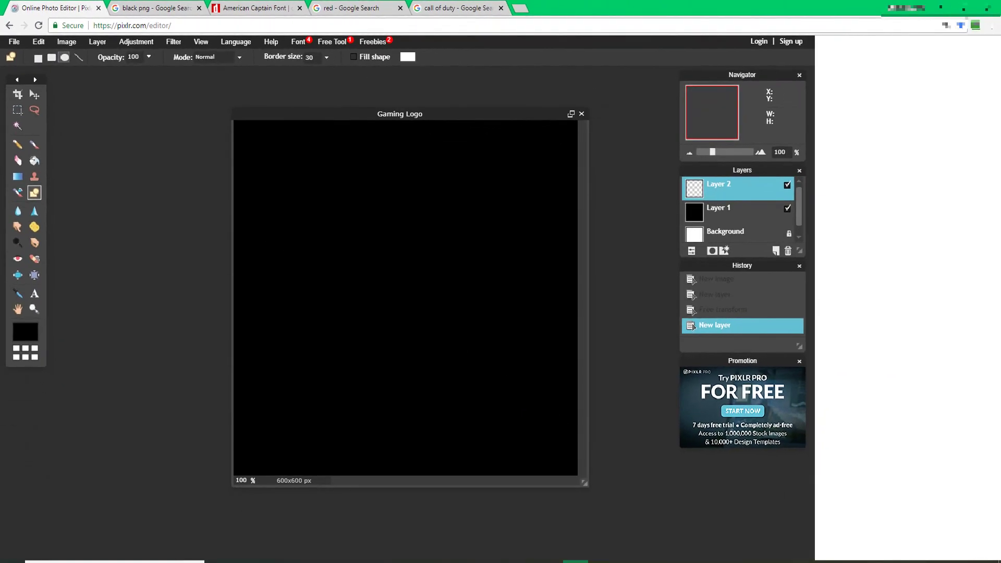
left_click(25, 332)
left_click(338, 207)
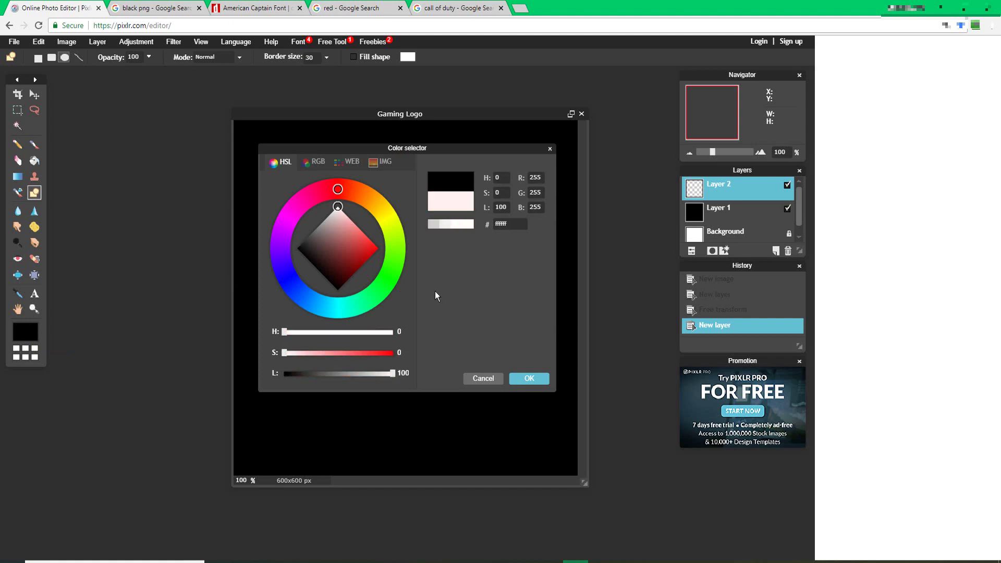
left_click(540, 378)
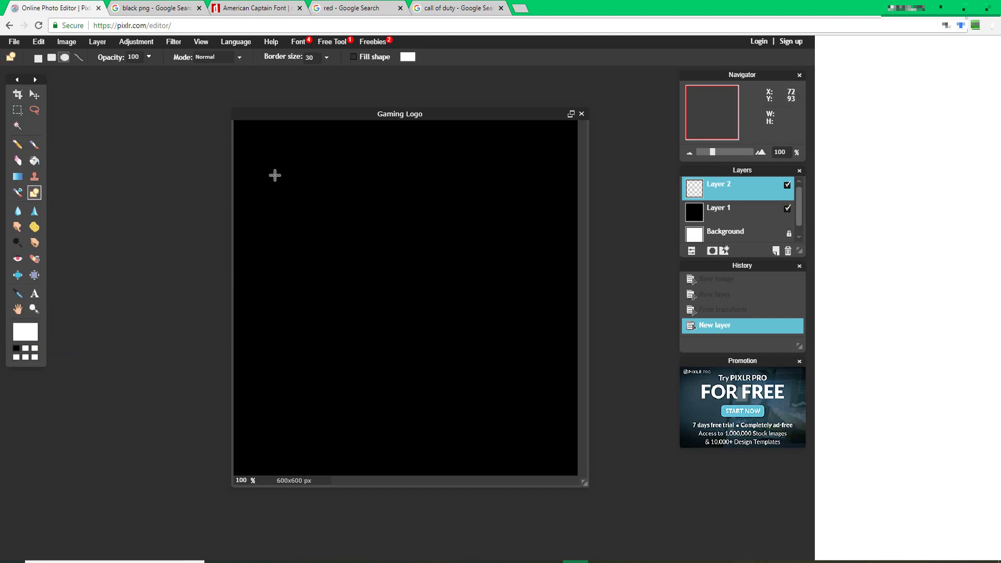
mouse_move(265, 150)
left_mouse_down()
mouse_move(409, 251)
mouse_move(518, 370)
mouse_move(535, 424)
left_mouse_up()
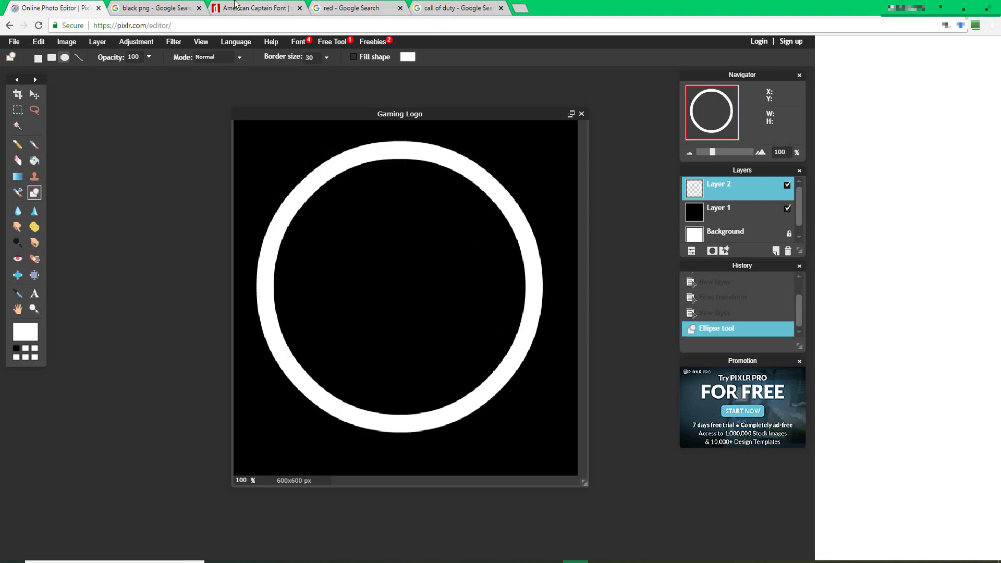
- Free-transform the white ring slightly right and down, then apply it
left_click(38, 41)
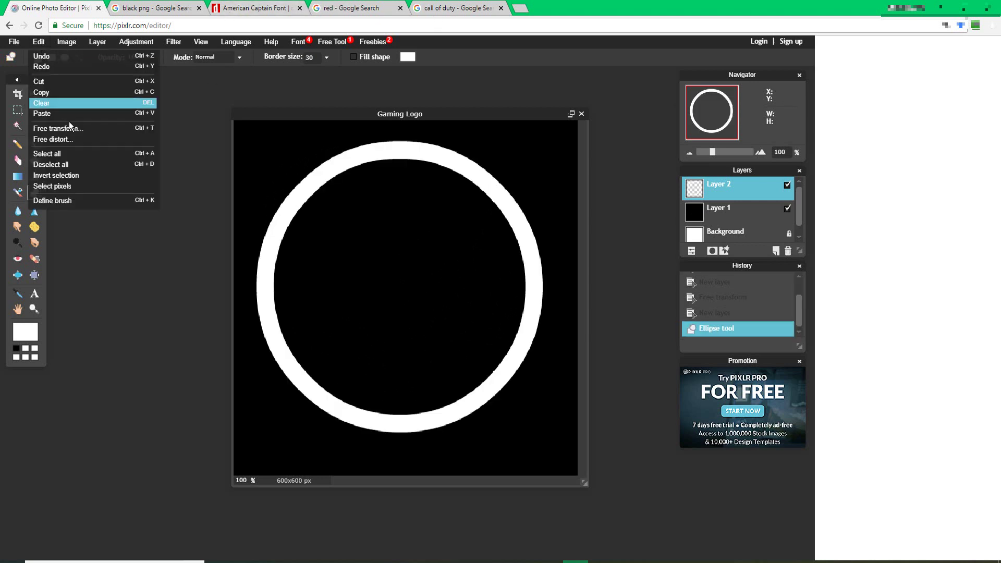
left_click(52, 128)
left_click_drag(384, 241, 388, 252)
left_click(662, 285)
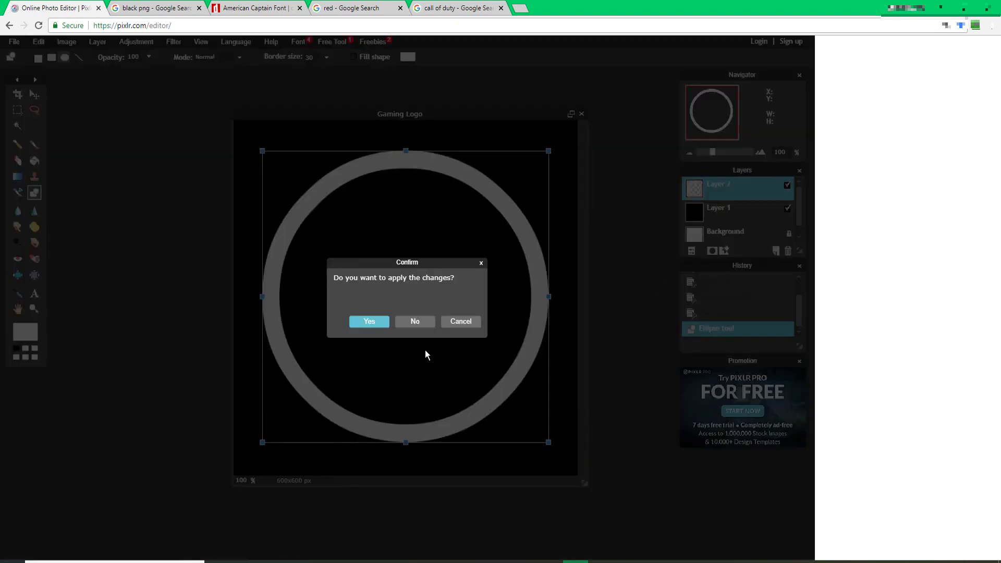
left_click(367, 319)
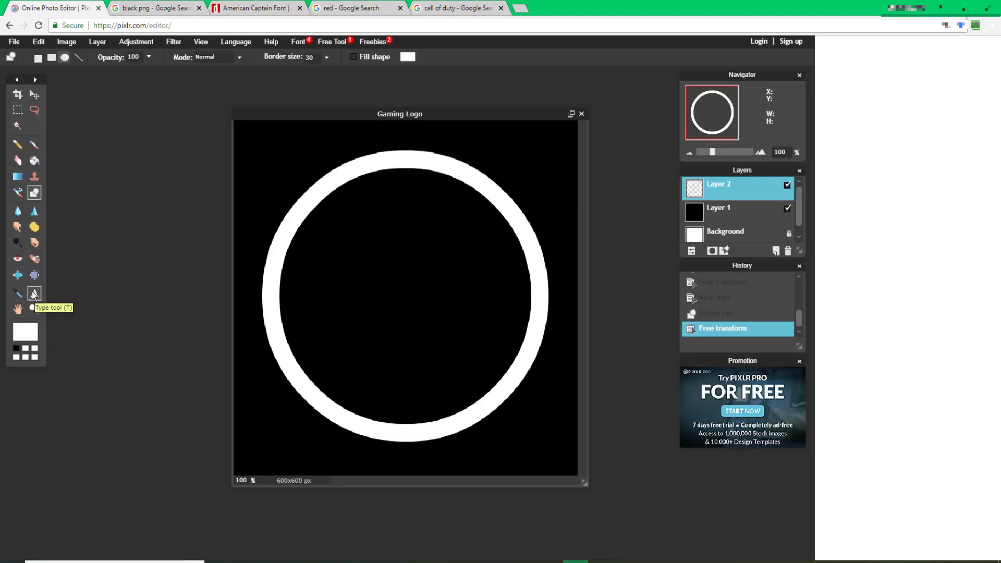
- Type a letter 'A' inside the ring in the American Captain font
left_click(34, 295)
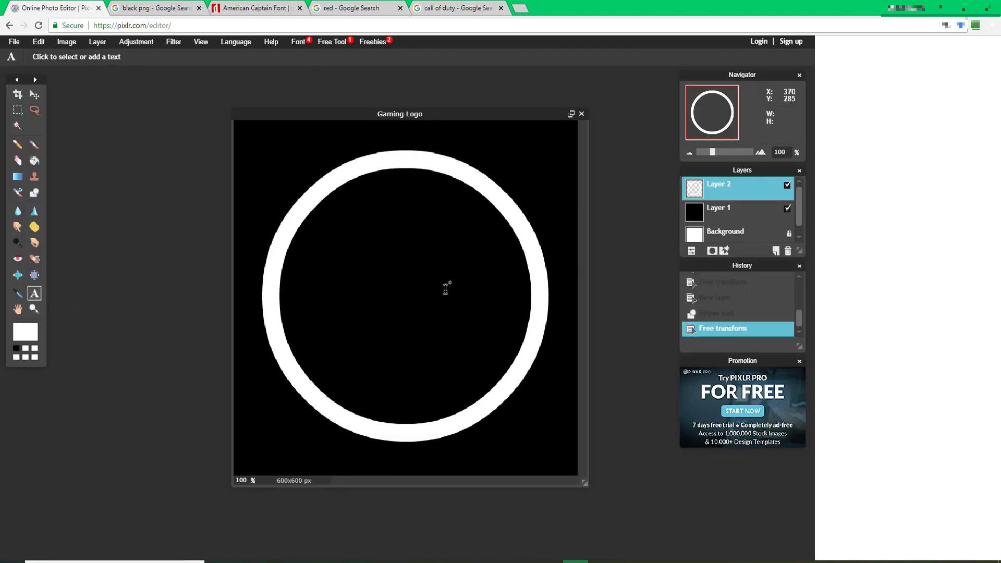
left_click(419, 289)
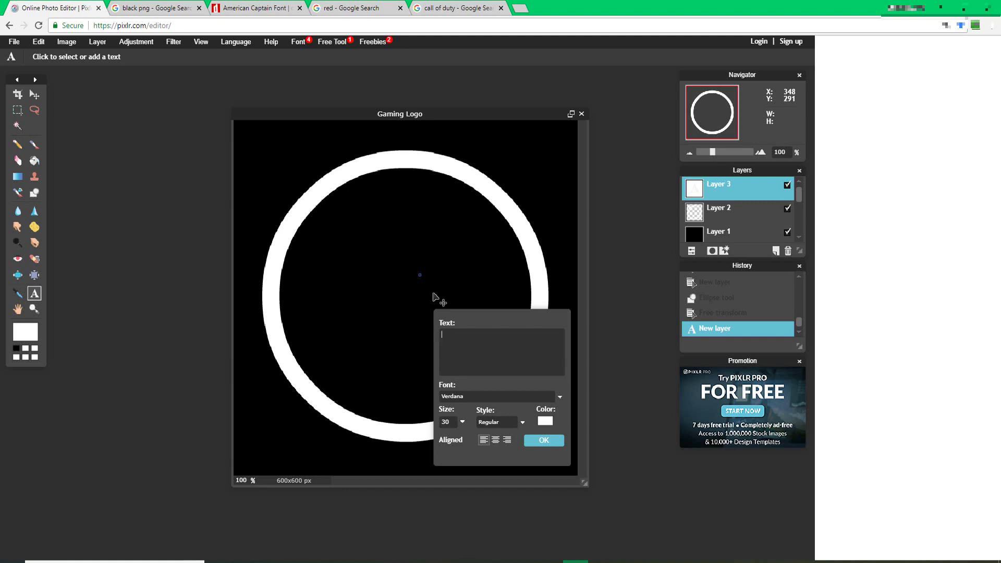
type("A")
left_click(560, 399)
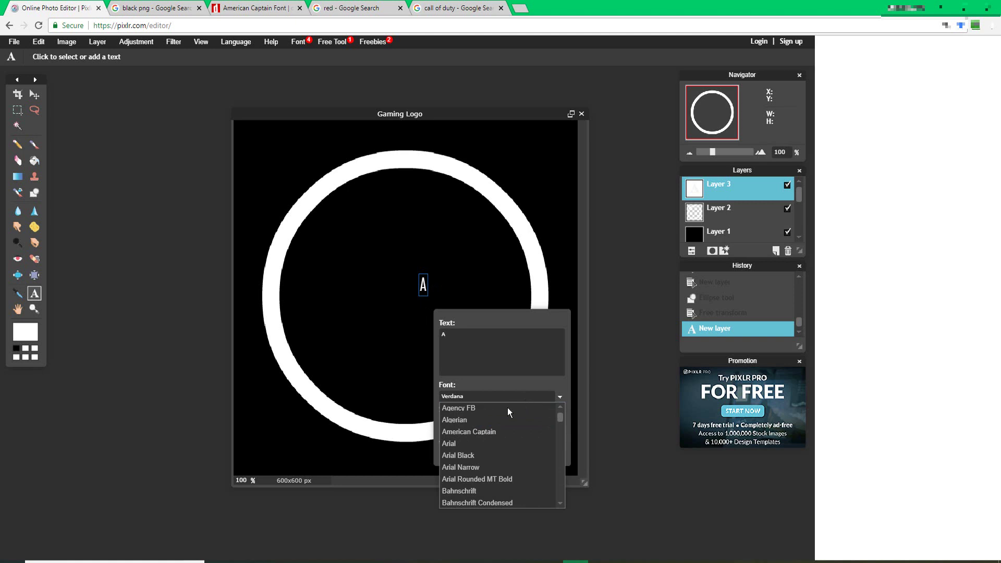
left_click(485, 433)
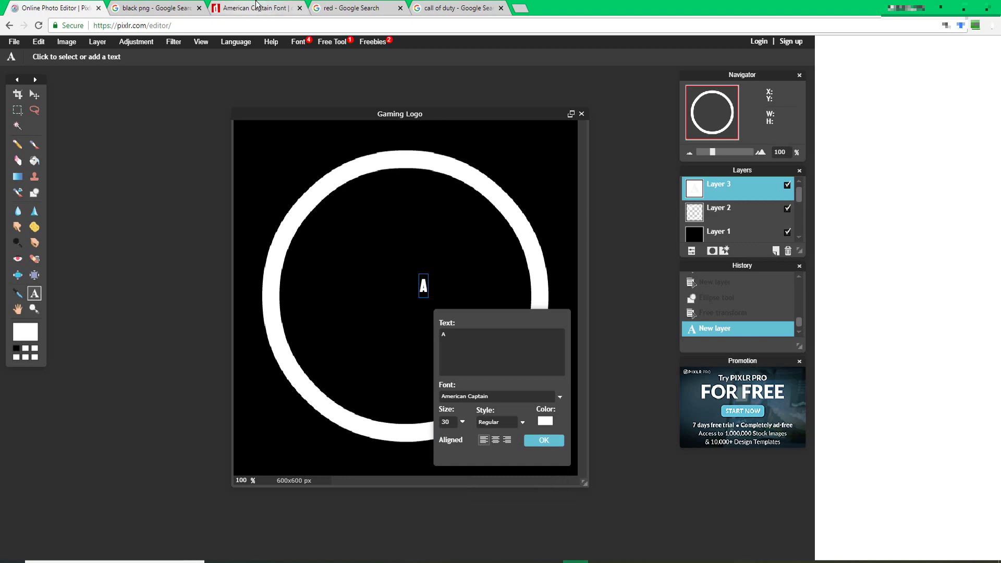
left_click(254, 7)
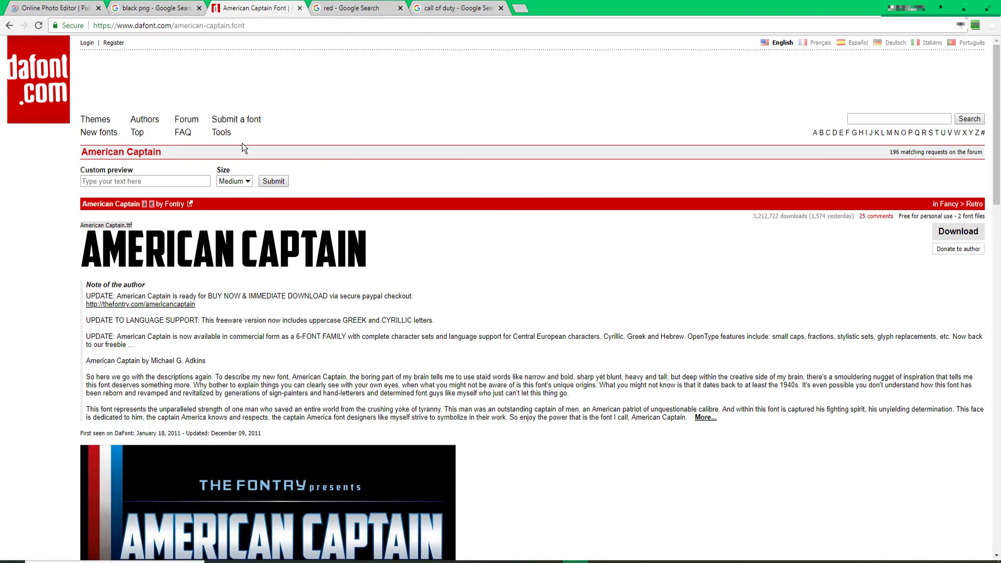
left_click(57, 9)
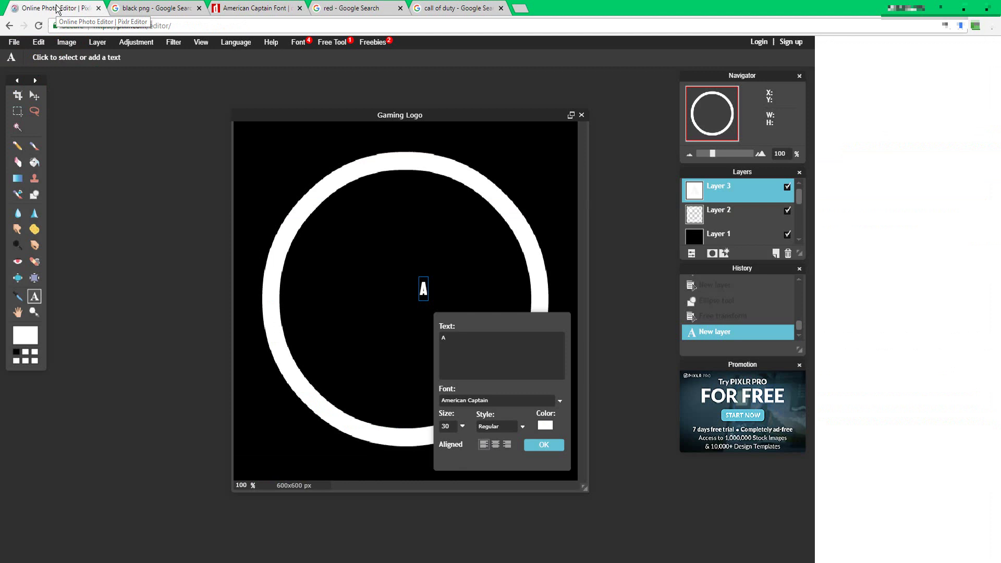
- Enlarge the A to size 170, commit it, and rasterize its layer
left_click(462, 428)
left_click_drag(406, 441, 416, 443)
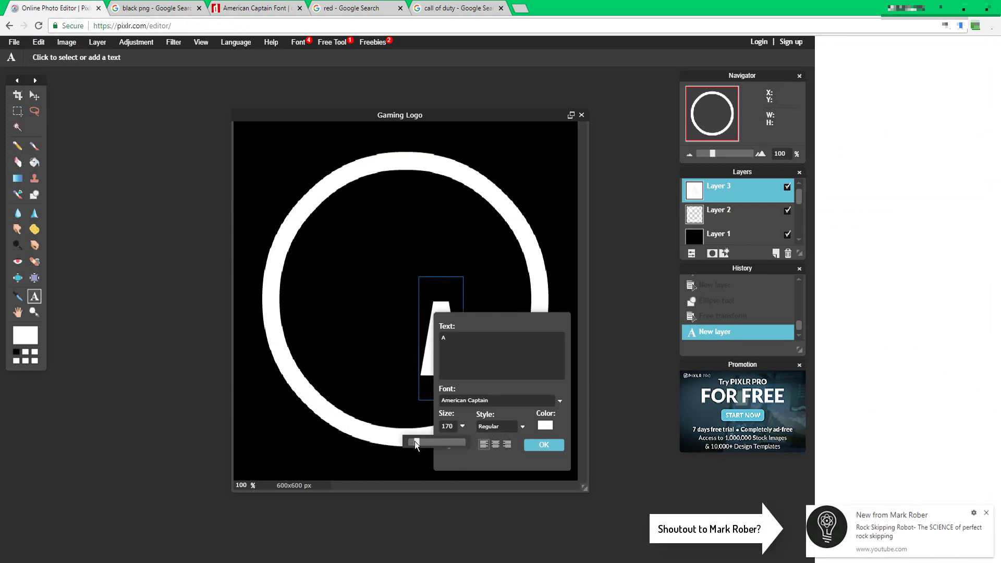
left_click(544, 444)
right_click(734, 186)
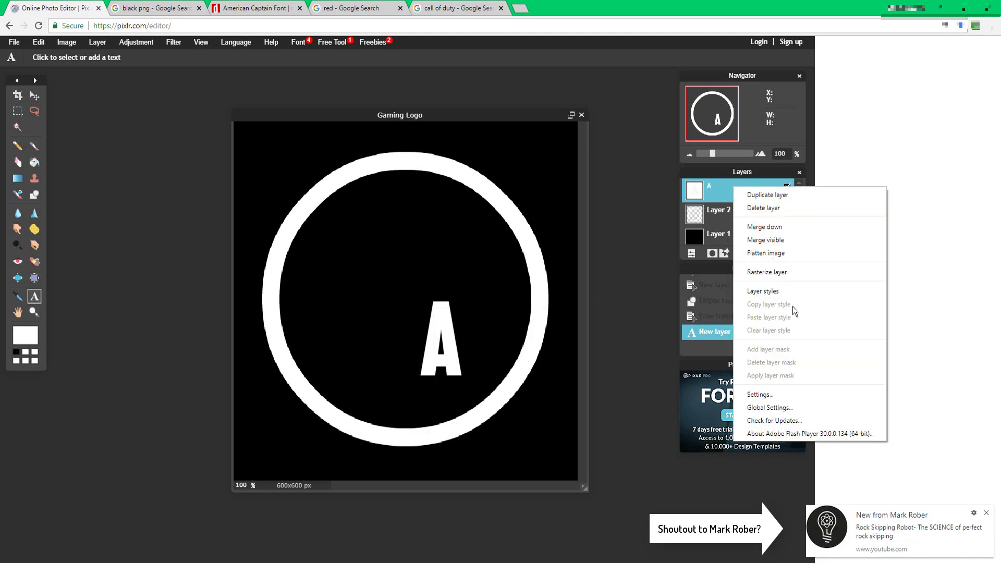
left_click(767, 271)
right_click(730, 195)
- Scale the A past the ring's top and bottom, tilt it slightly clockwise, and apply
left_click(38, 41)
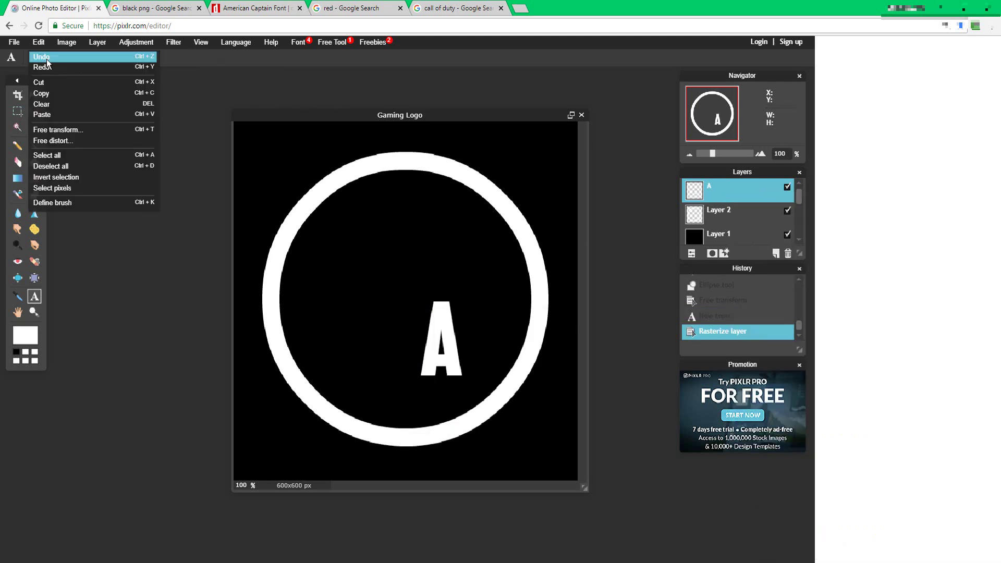
left_click(58, 131)
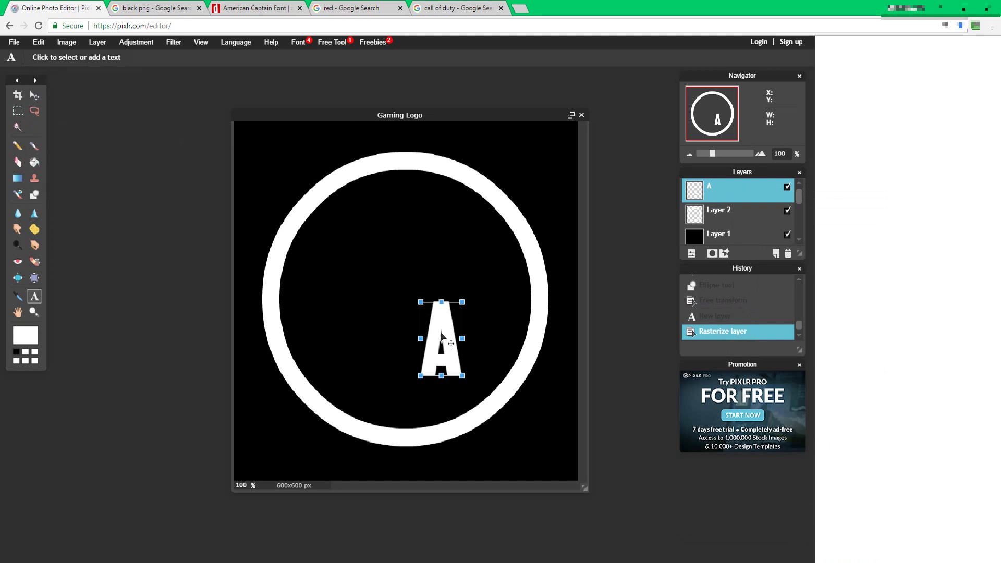
left_click_drag(441, 337, 418, 342)
left_click_drag(449, 304, 461, 191)
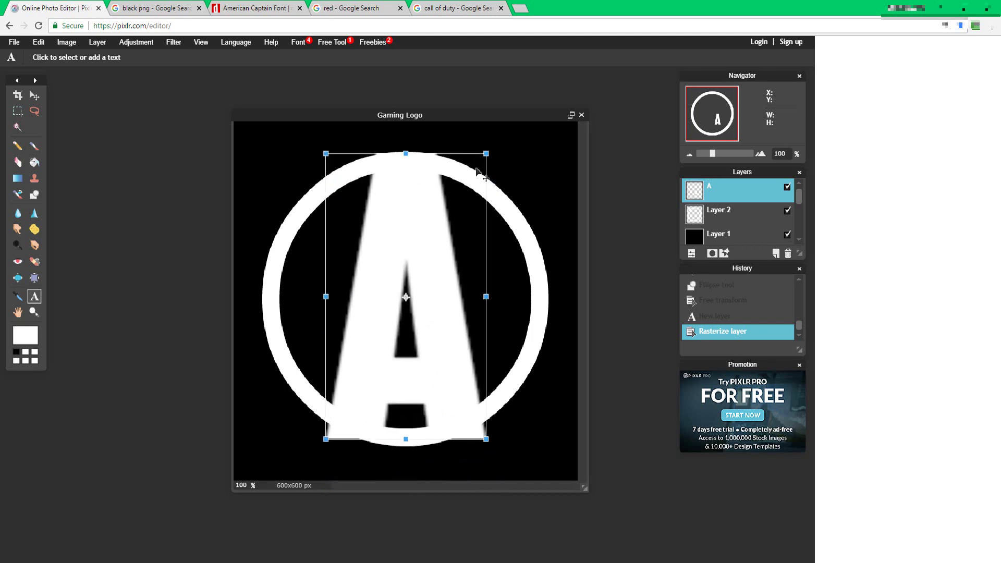
left_click_drag(486, 155, 494, 144)
mouse_move(439, 189)
left_mouse_down()
mouse_move(451, 192)
mouse_move(439, 191)
left_mouse_up()
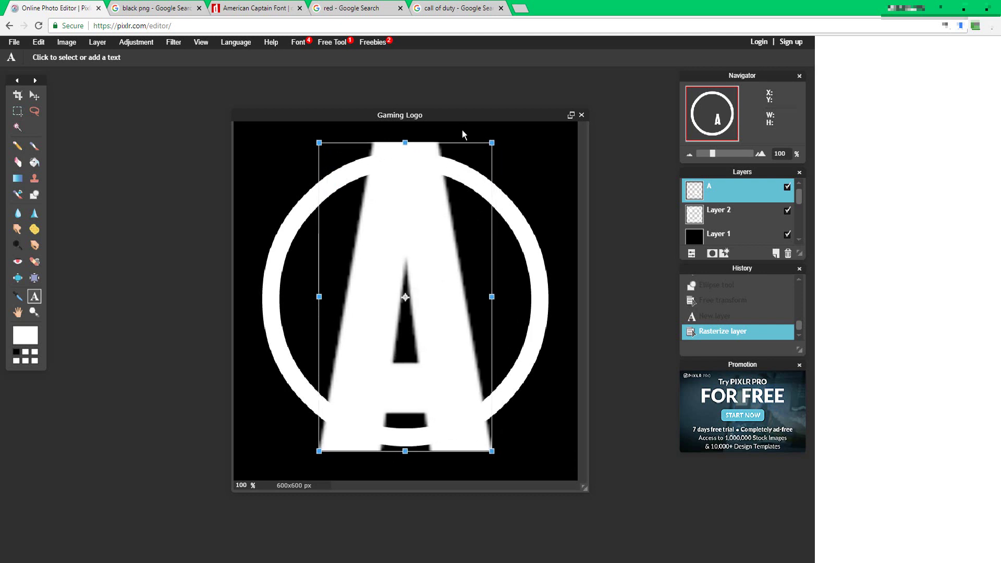
left_click_drag(478, 136, 499, 143)
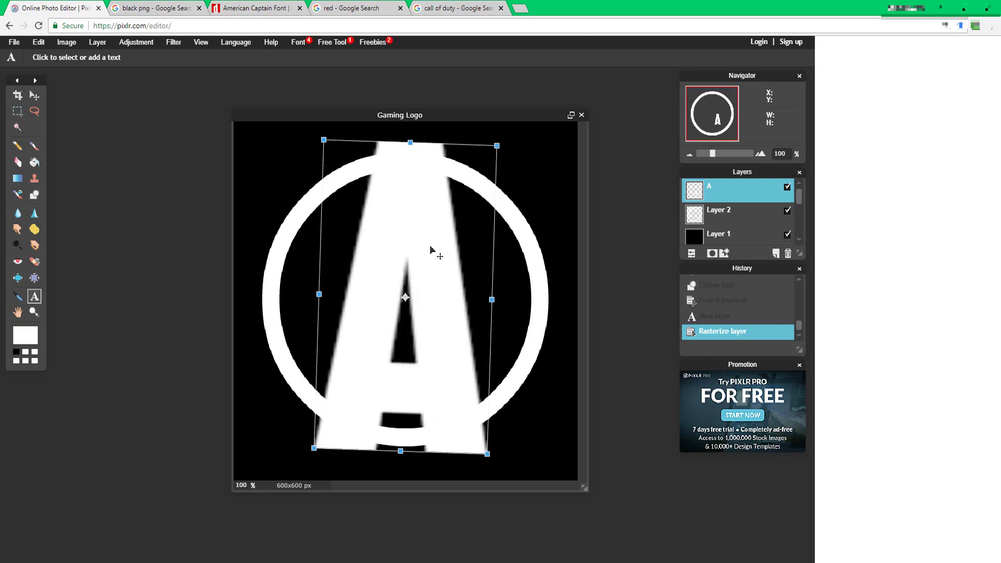
left_click_drag(430, 246, 429, 248)
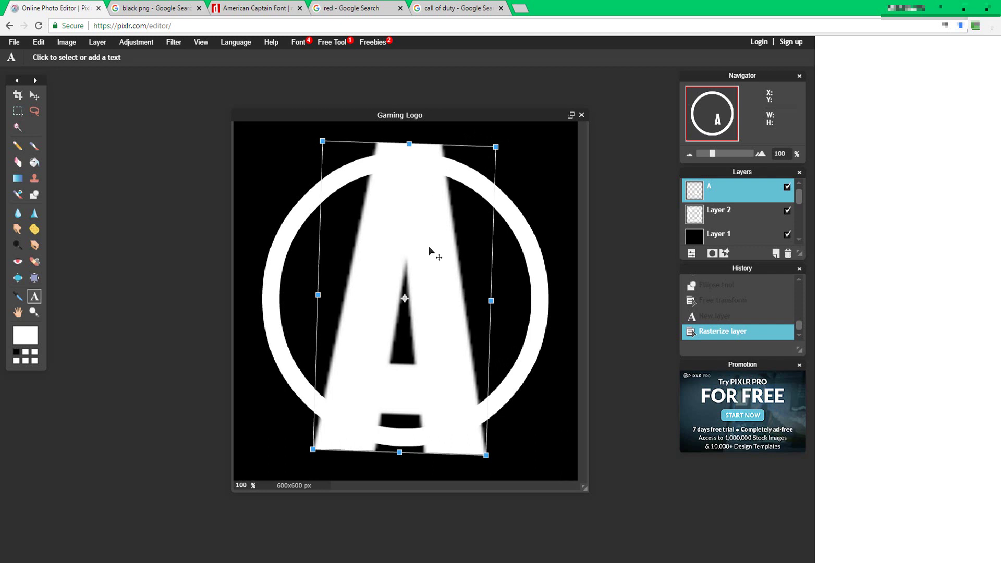
left_click(532, 297)
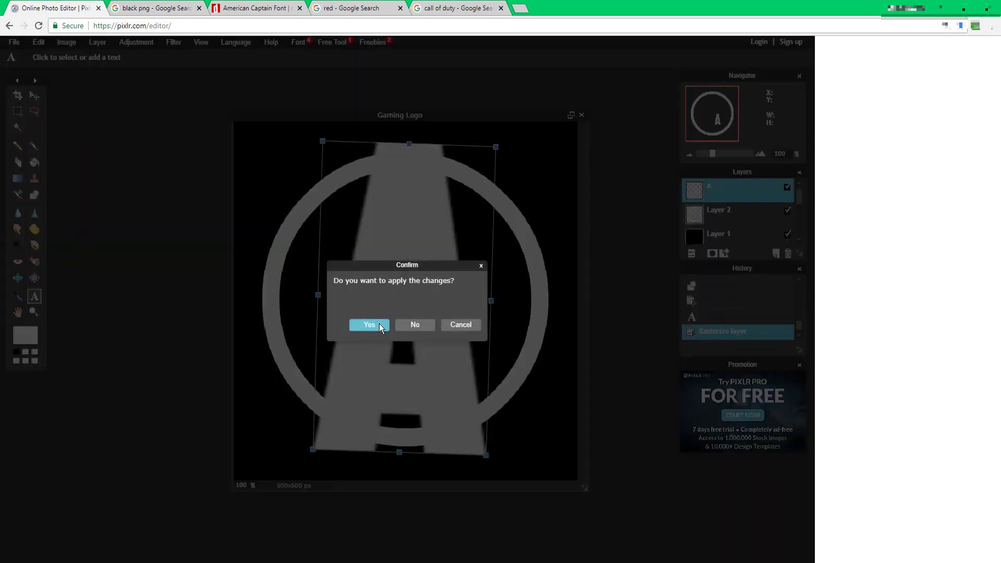
left_click(369, 324)
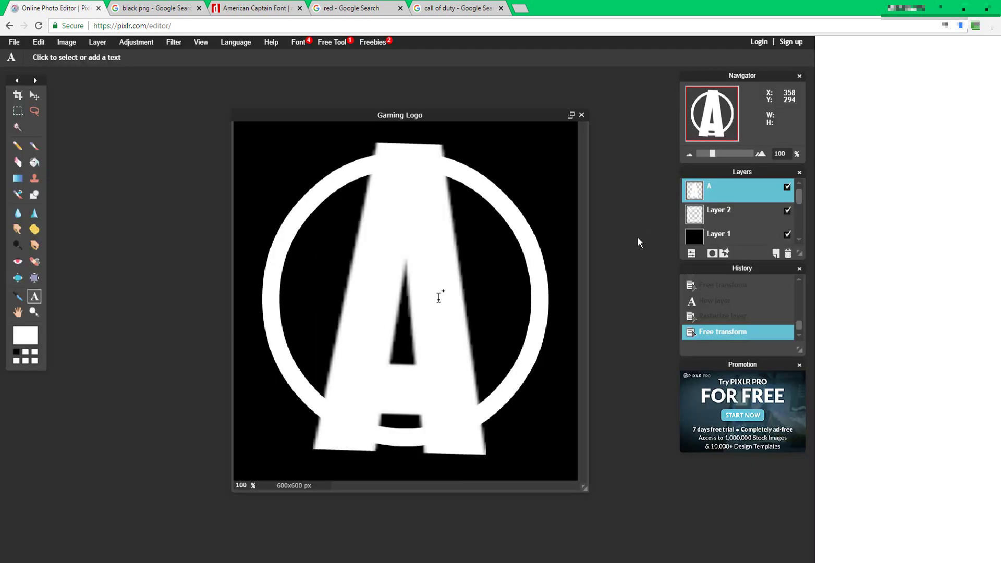
- On the ring's layer, pick the Eraser with a hard square 31 px brush
left_click(732, 218)
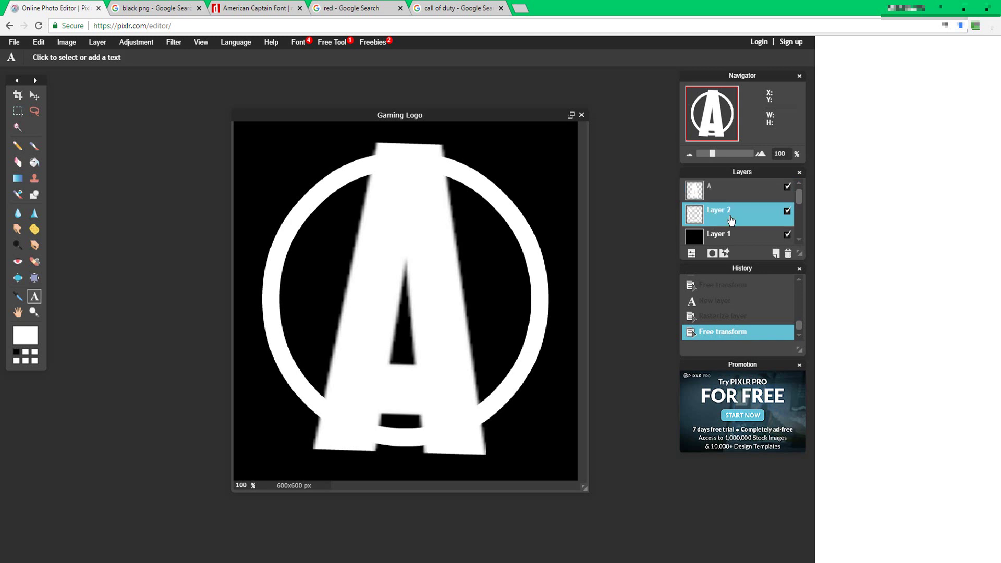
left_click(18, 164)
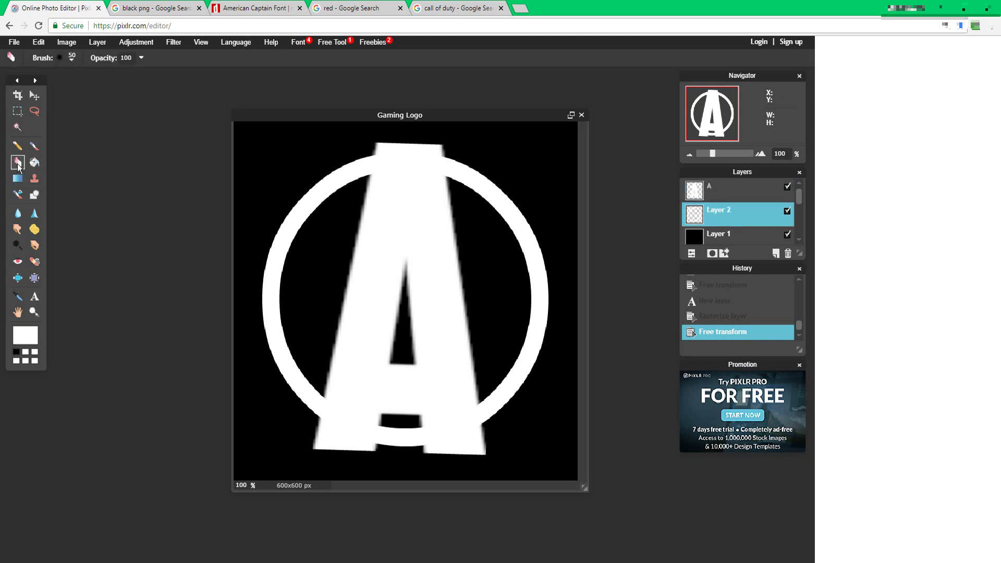
left_click(64, 61)
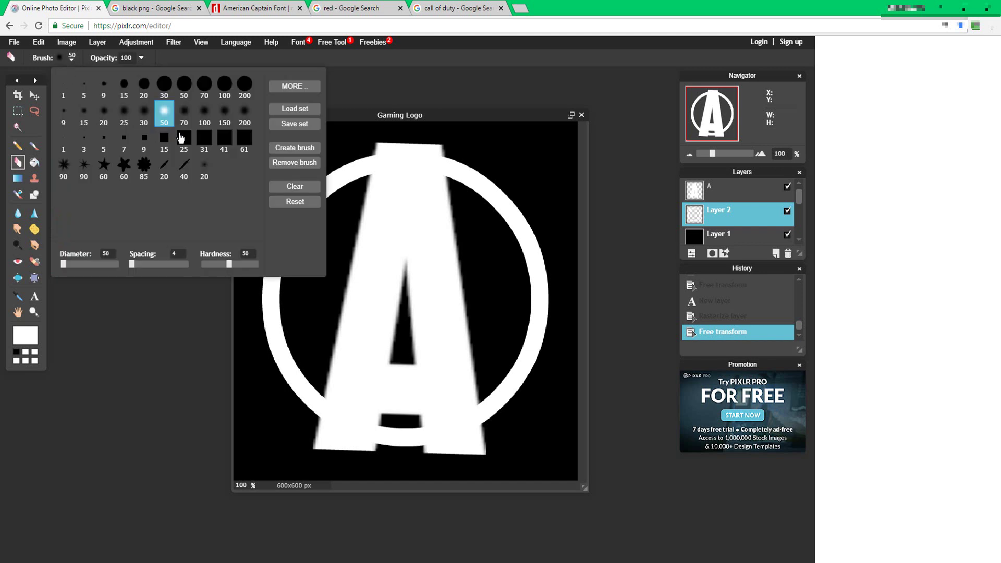
left_click(203, 141)
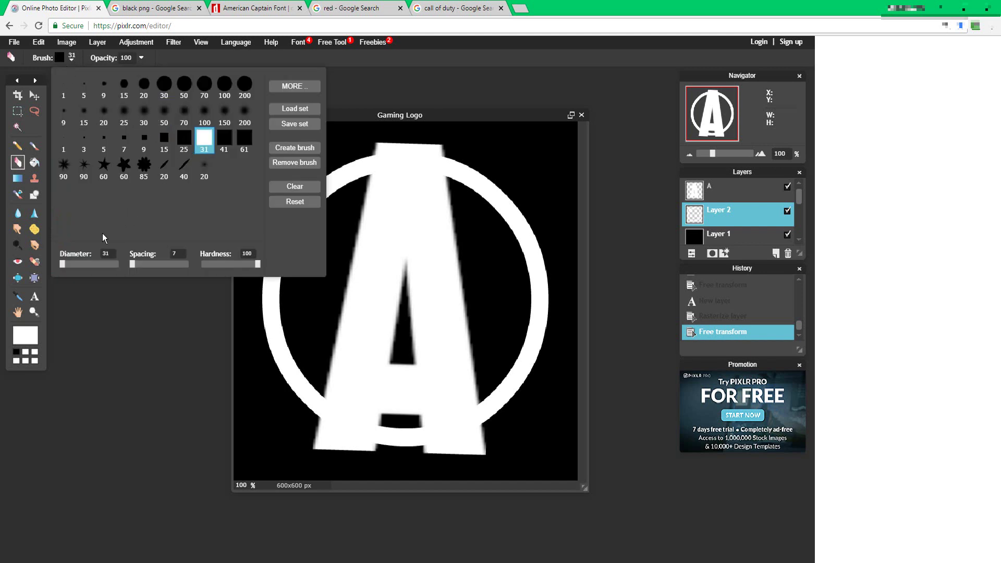
left_click(207, 334)
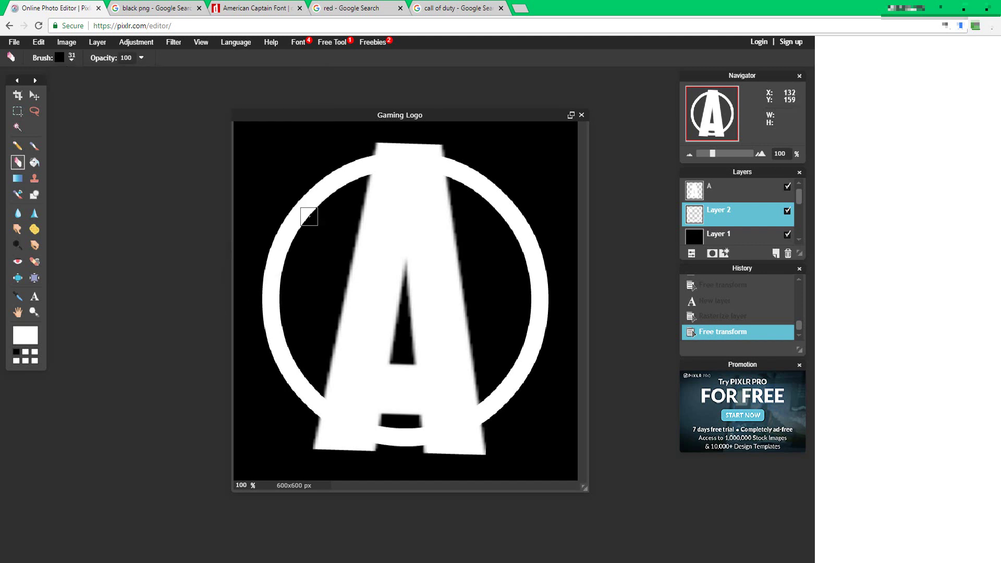
- Erase gaps in the ring beside the A's top and legs, undoing the last strokes
left_click(374, 170)
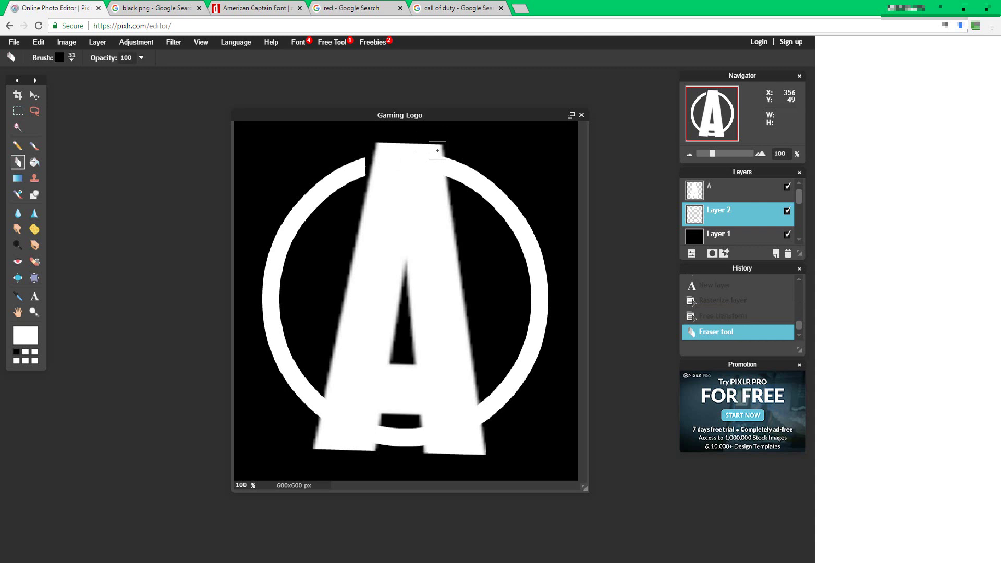
left_click_drag(365, 163, 371, 181)
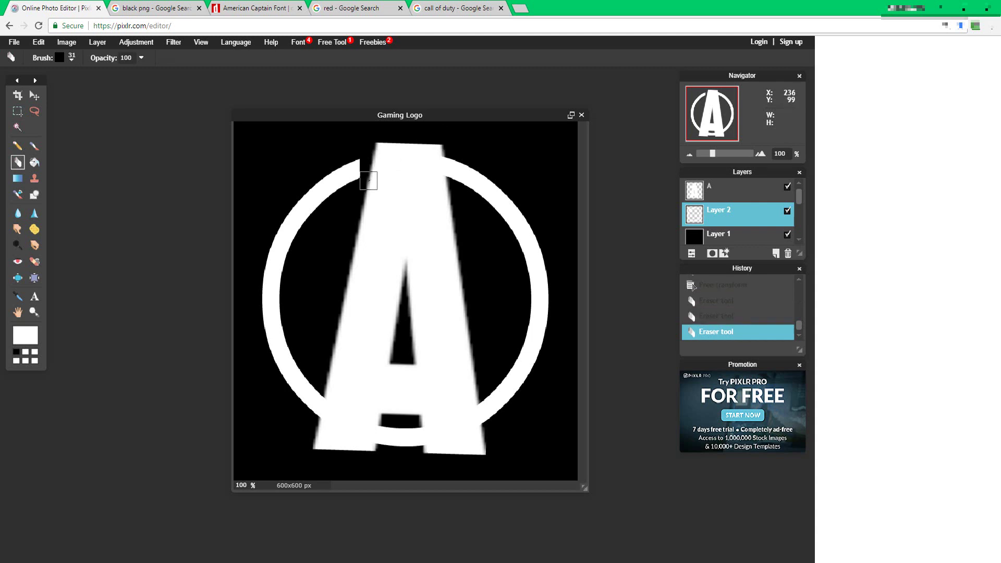
mouse_move(442, 153)
left_mouse_down()
mouse_move(444, 178)
mouse_move(447, 165)
left_mouse_up()
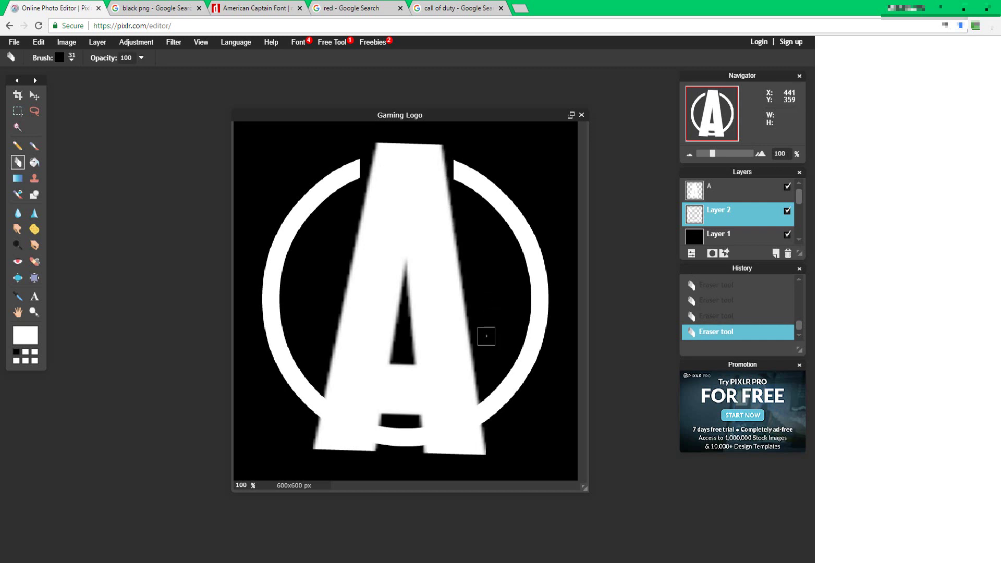
mouse_move(474, 416)
left_mouse_down()
mouse_move(460, 468)
mouse_move(486, 398)
mouse_move(453, 424)
mouse_move(486, 415)
mouse_move(478, 421)
mouse_move(426, 425)
mouse_move(427, 453)
left_mouse_up()
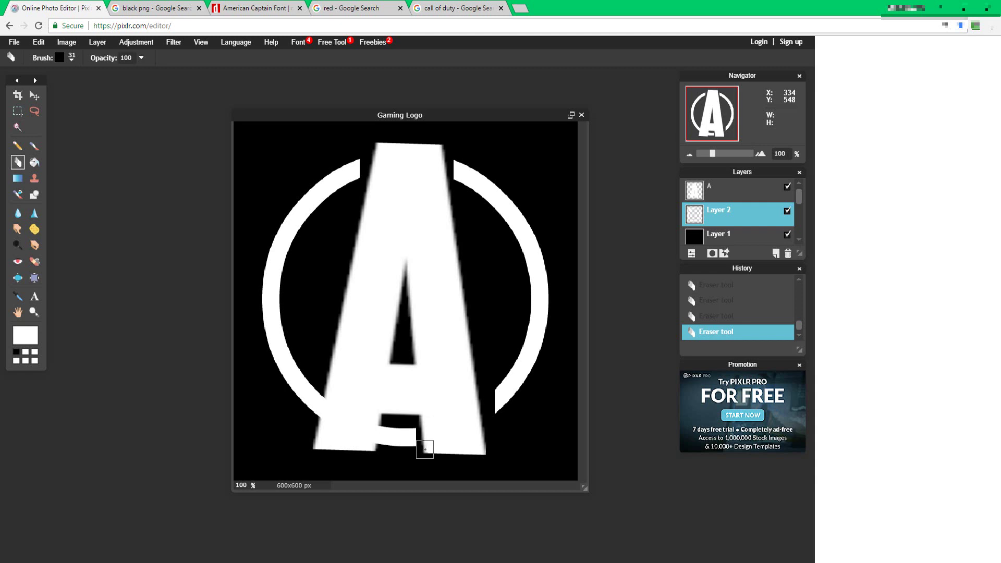
mouse_move(425, 449)
left_mouse_down()
mouse_move(379, 441)
mouse_move(379, 427)
mouse_move(361, 443)
mouse_move(345, 396)
mouse_move(319, 403)
left_mouse_up()
key("ctrl+z")
key("ctrl+z")
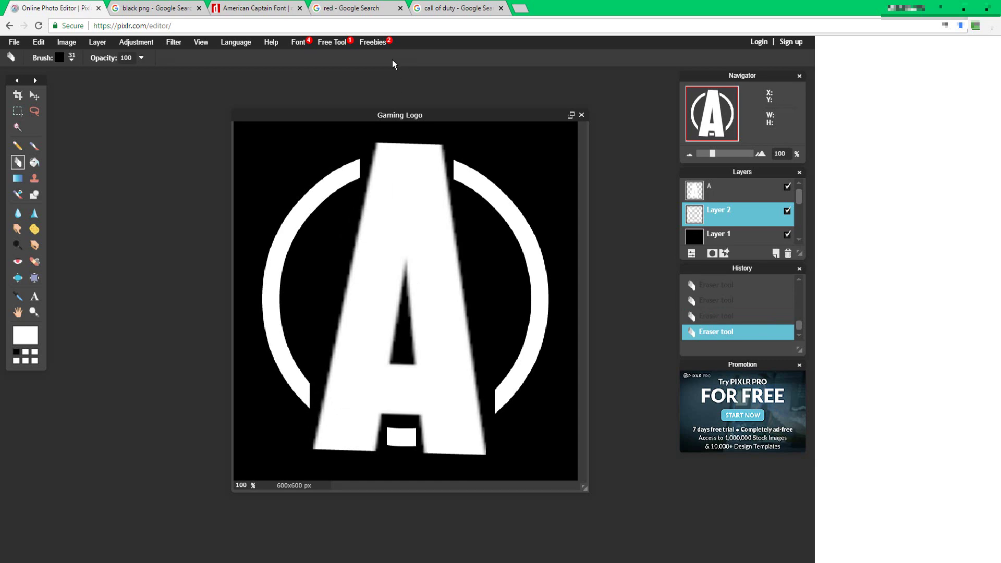
- Look over the red background search results, then return to the logo
left_click(363, 7)
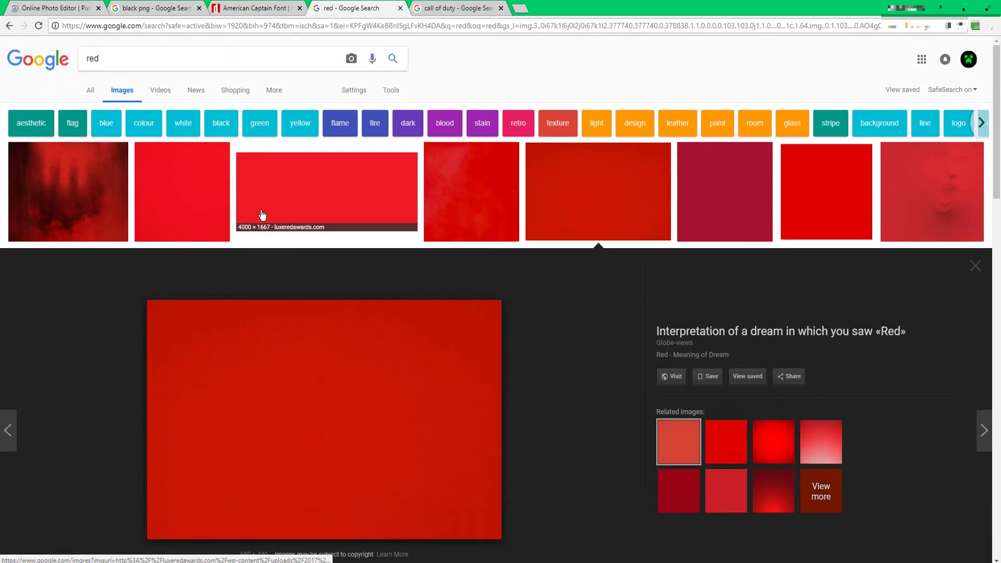
scroll(262, 216, "down", 4)
scroll(352, 268, "up", 3)
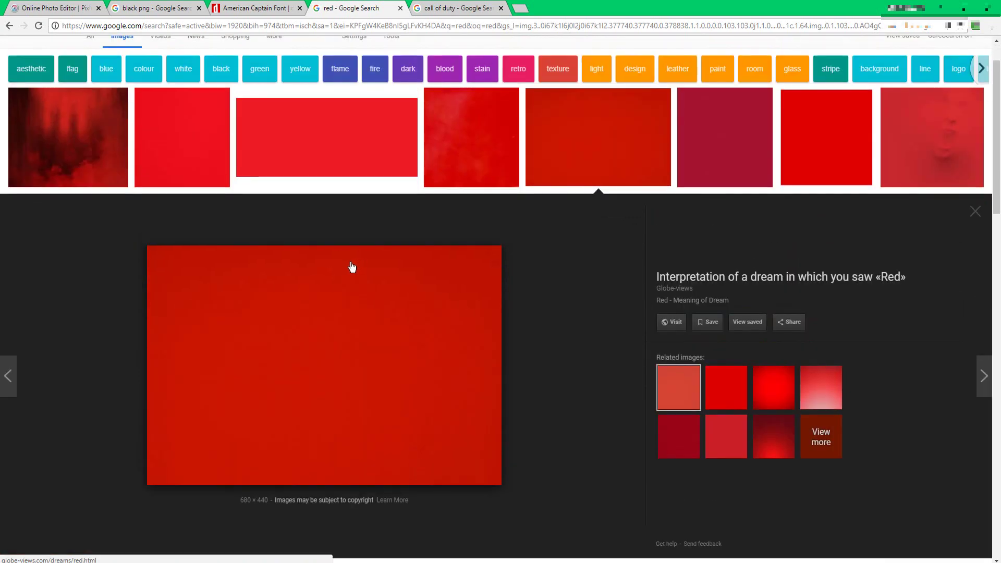
left_click(49, 8)
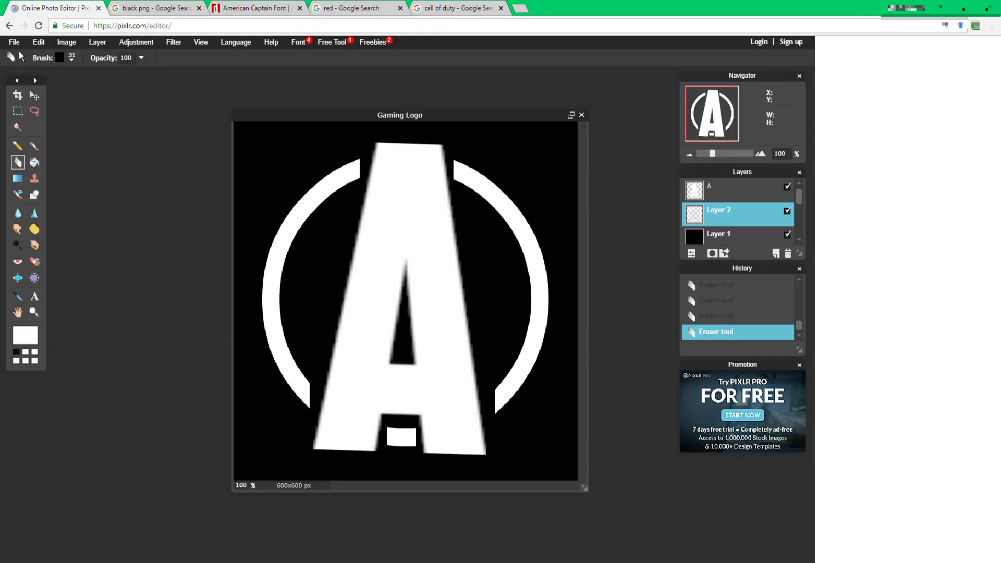
- Open the red background image file in the editor
left_click(14, 42)
left_click(25, 69)
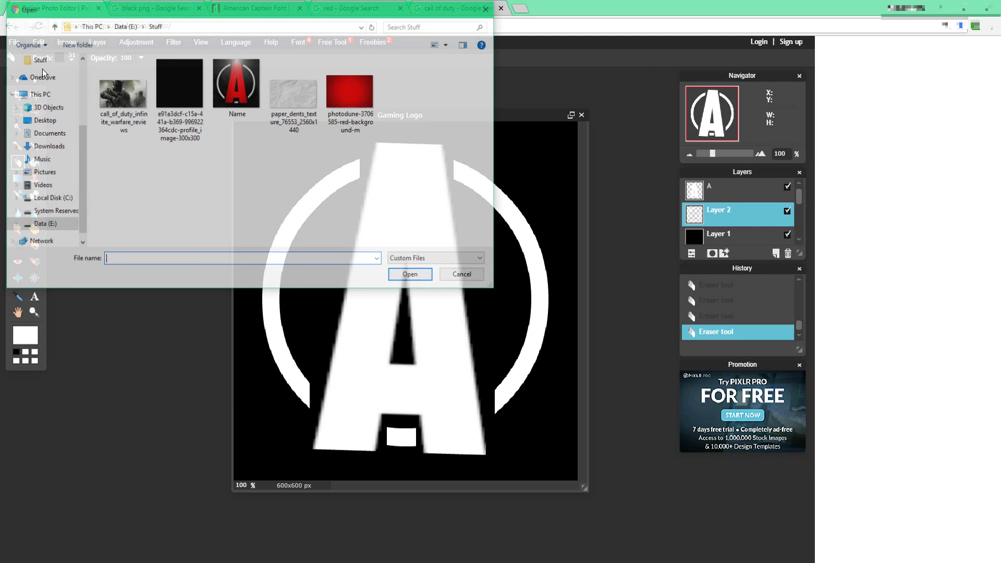
left_click(346, 99)
double_click(345, 99)
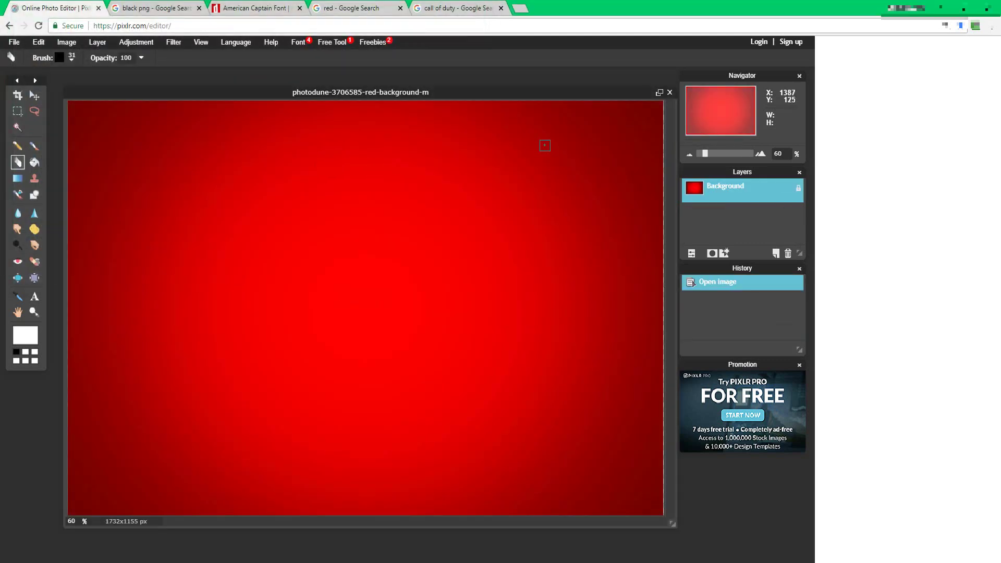
- Copy the entire red image and close it without saving
key("ctrl+a")
key("ctrl+c")
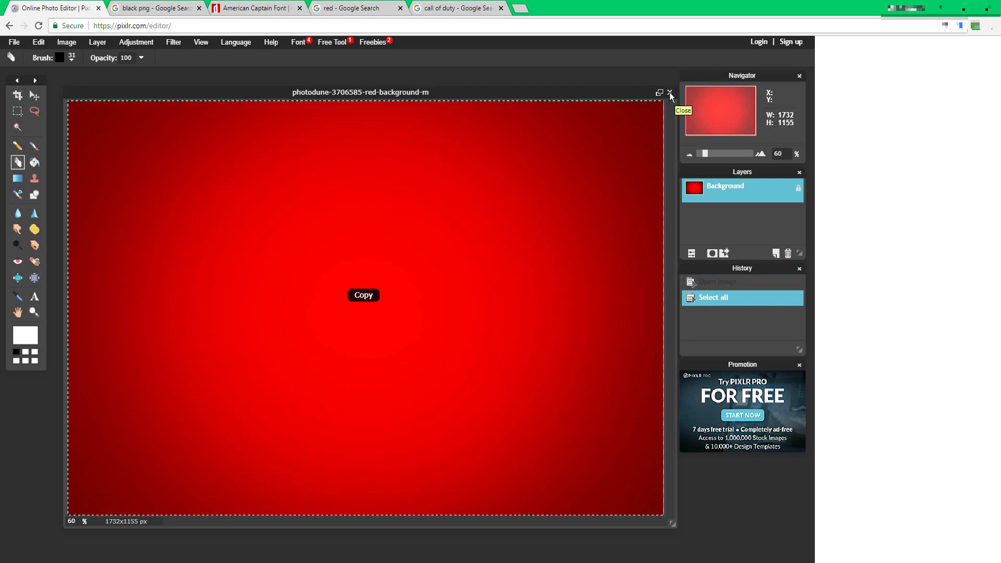
left_click(669, 92)
left_click(406, 327)
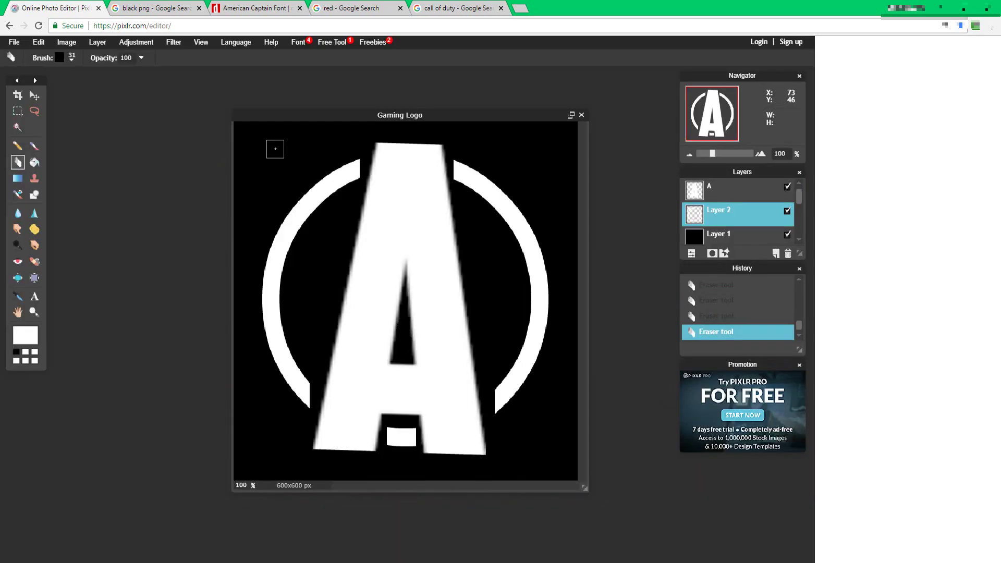
- Paste the red gradient, move it above the A layer, and stretch it over the canvas
key("ctrl+v")
left_click(38, 41)
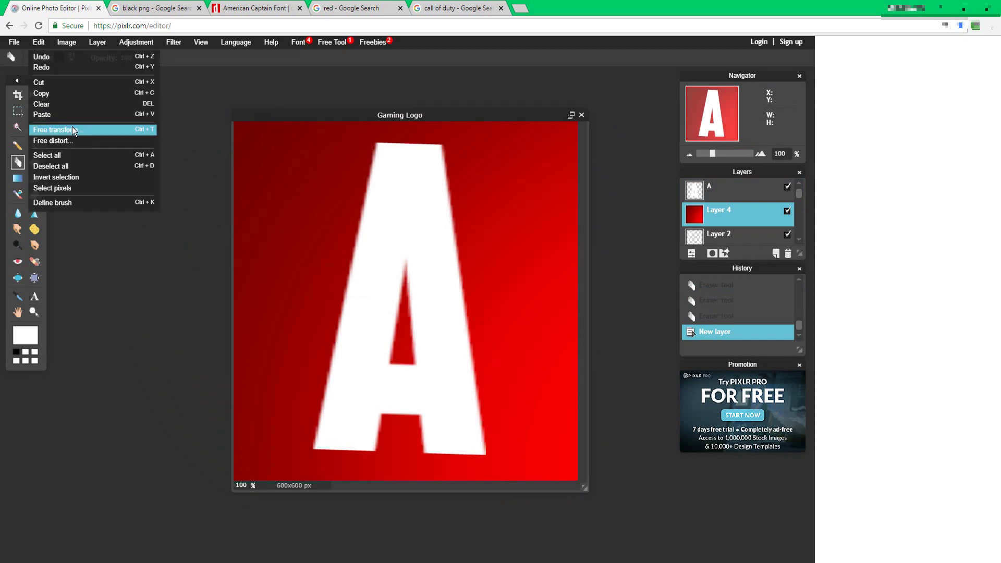
left_click_drag(712, 215, 714, 187)
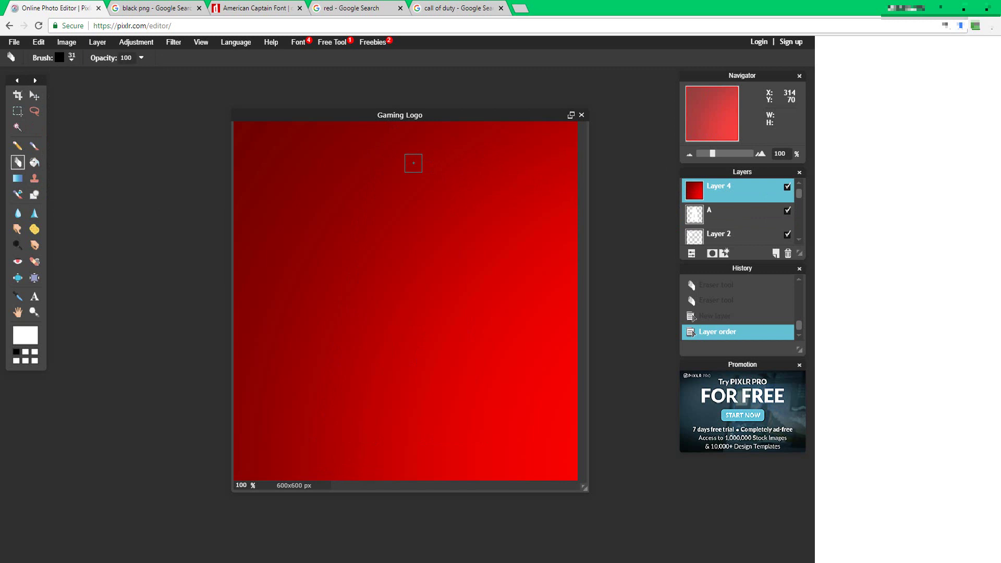
left_click(43, 41)
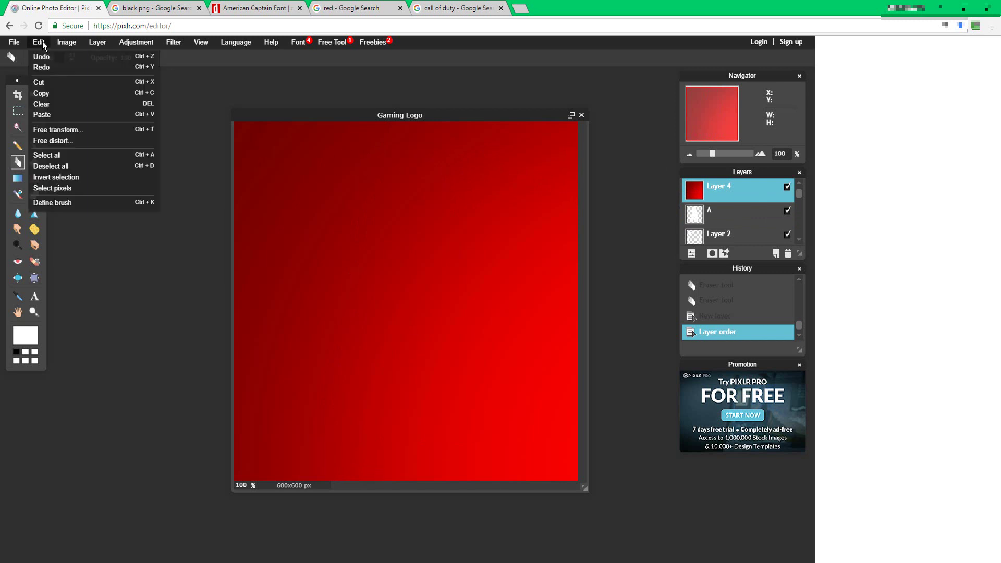
left_click(41, 130)
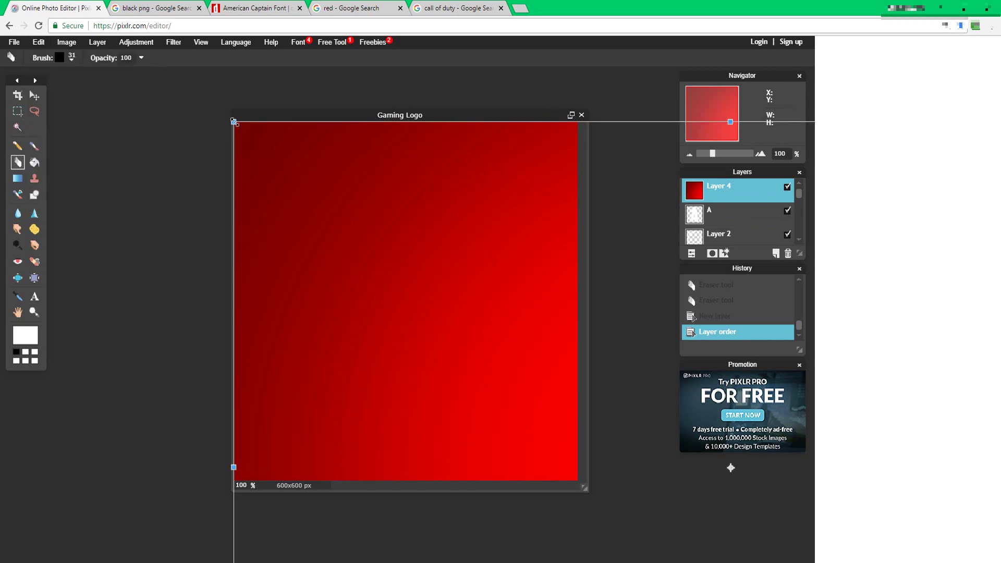
left_click_drag(234, 121, 515, 317)
left_click_drag(591, 403, 340, 219)
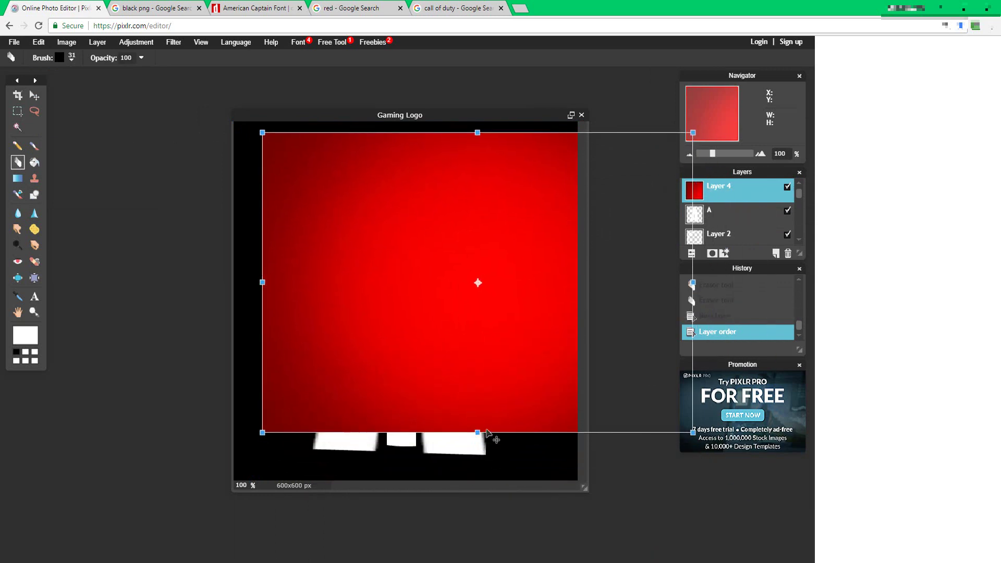
left_click_drag(477, 432, 465, 459)
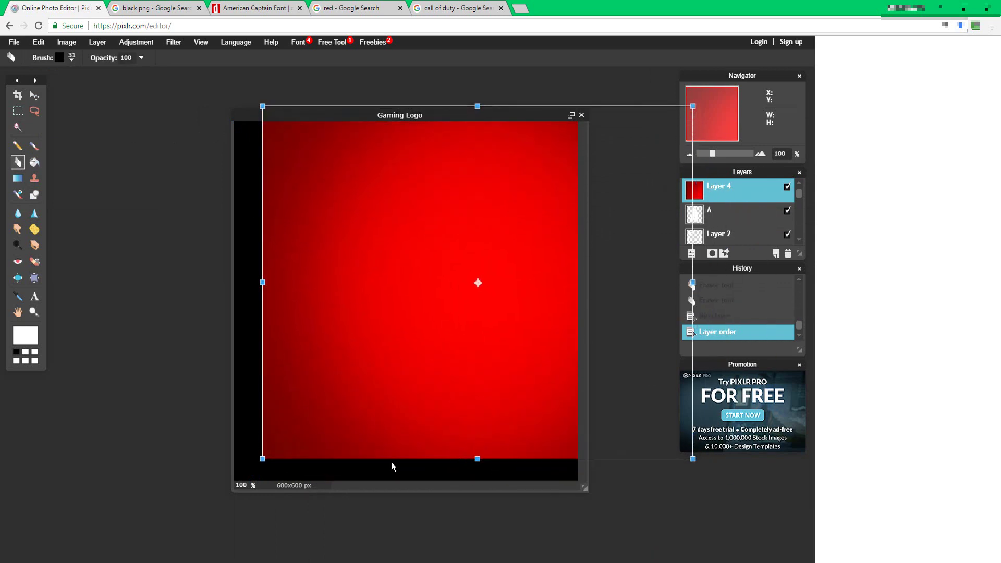
left_click_drag(311, 283, 308, 294)
left_click(173, 320)
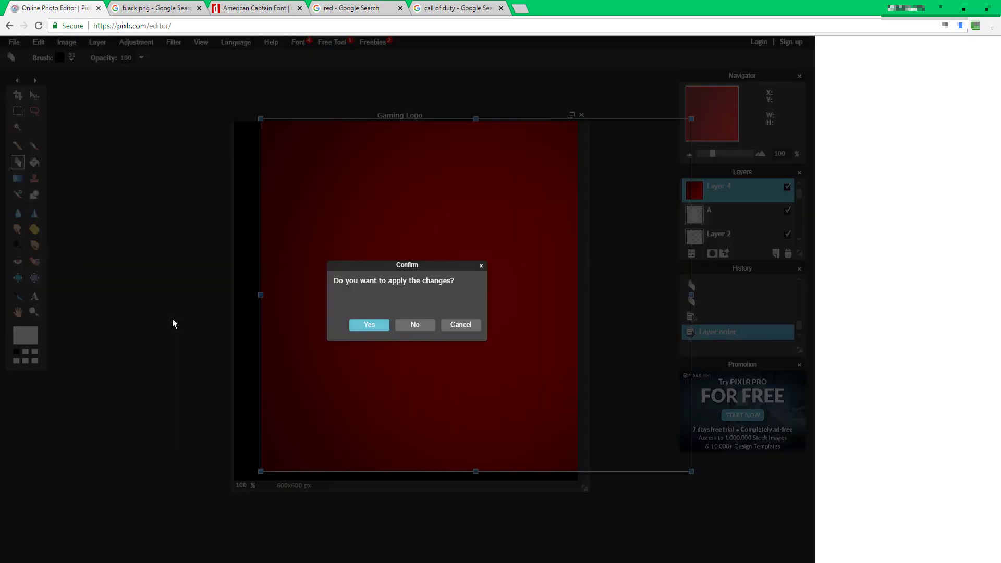
left_click(374, 322)
- On the A layer, select the letter A with the Magic Wand
left_click(749, 221)
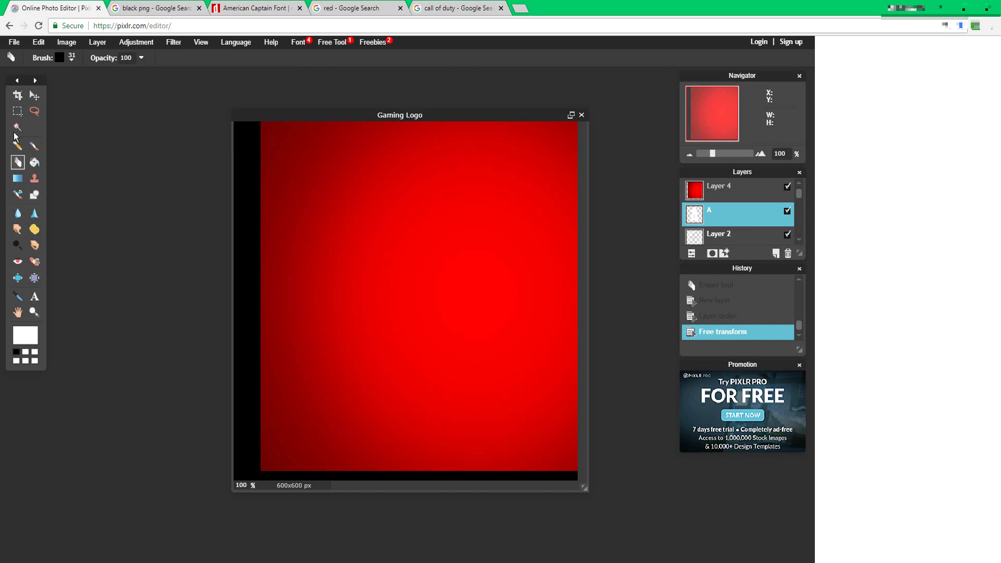
left_click(17, 127)
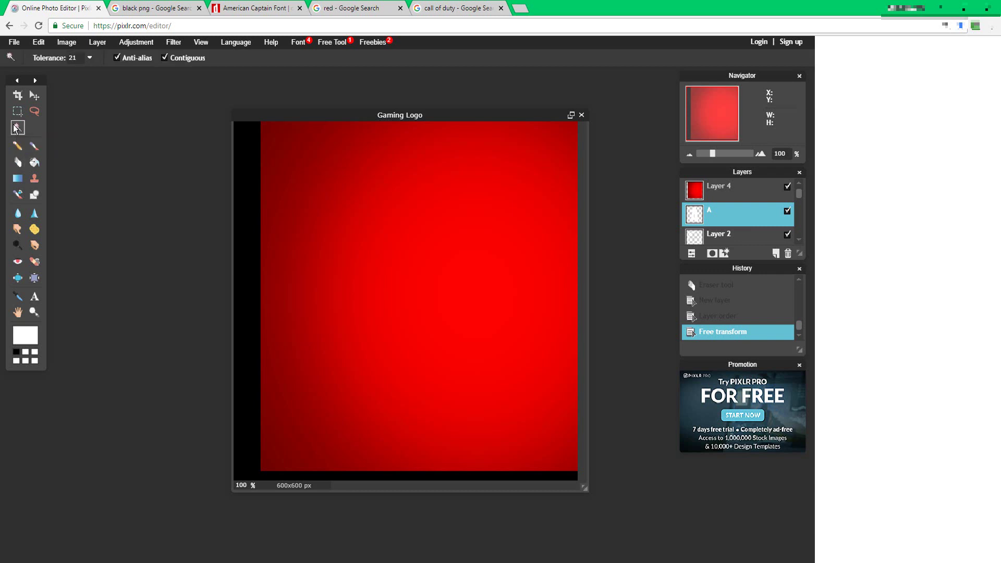
left_click(355, 288)
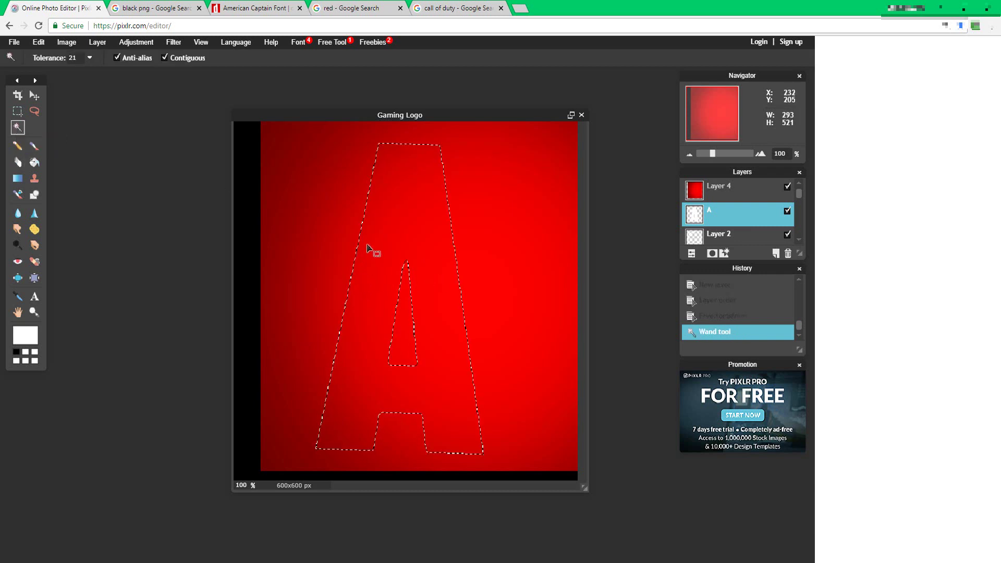
- Add a layer mask to Layer 4 so the red gradient takes the A shape, then delete layer A
right_click(753, 191)
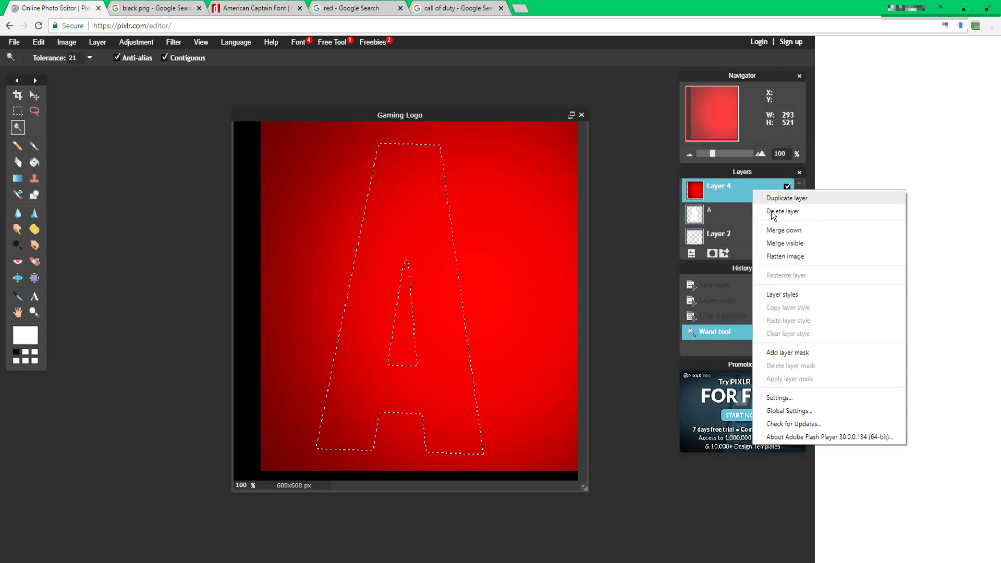
left_click(788, 352)
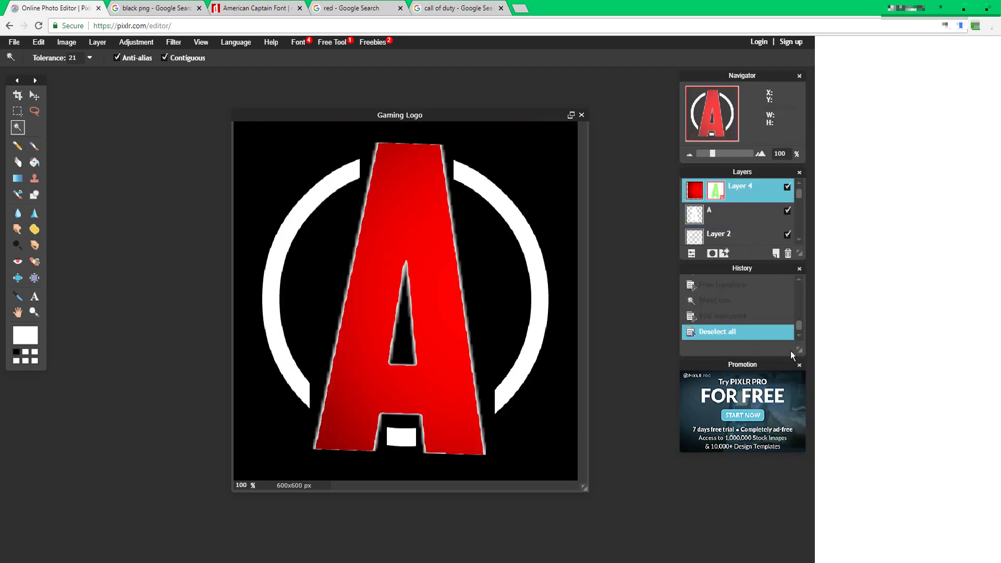
right_click(745, 209)
left_click(779, 230)
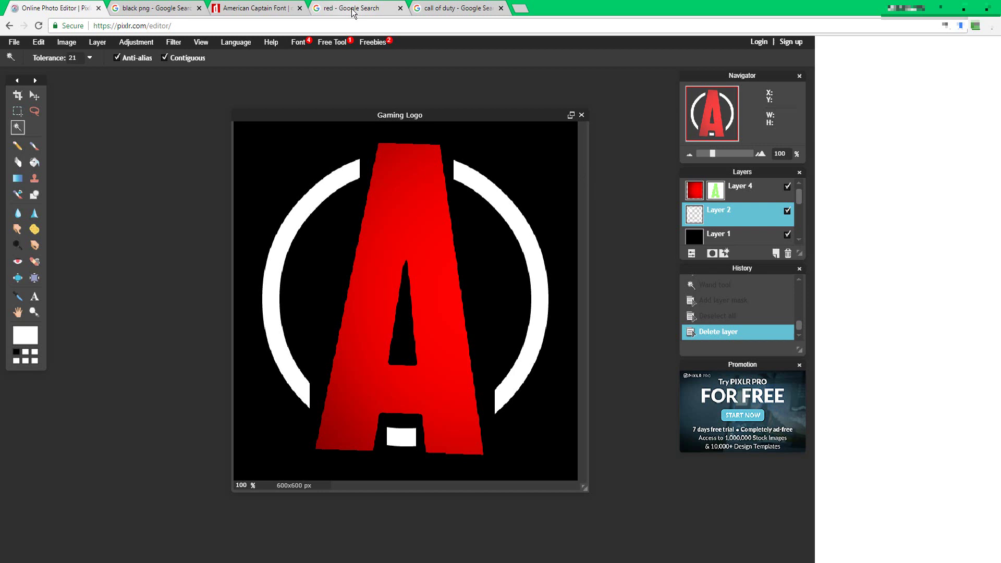
left_click(429, 4)
scroll(481, 145, "up", 3)
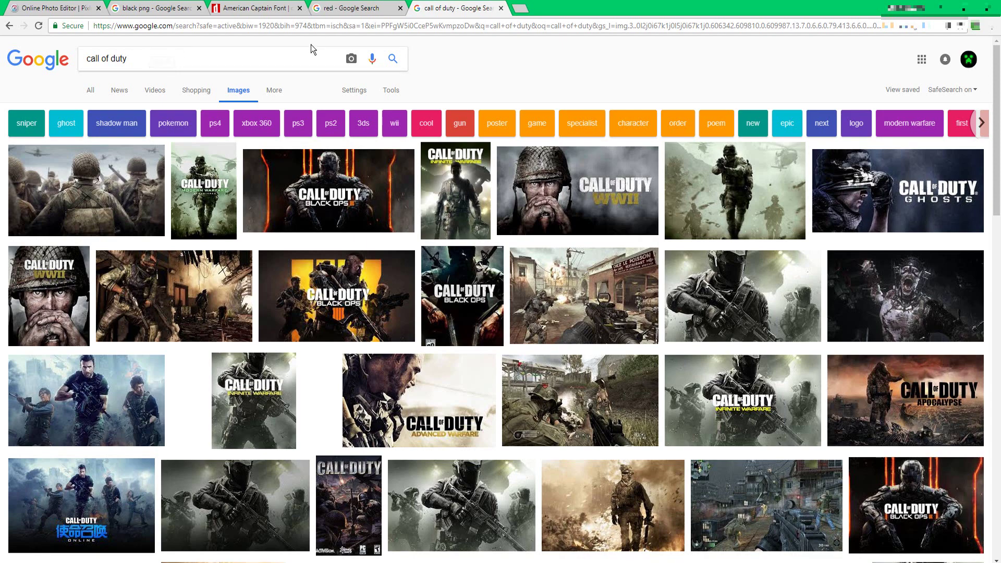
left_click(742, 296)
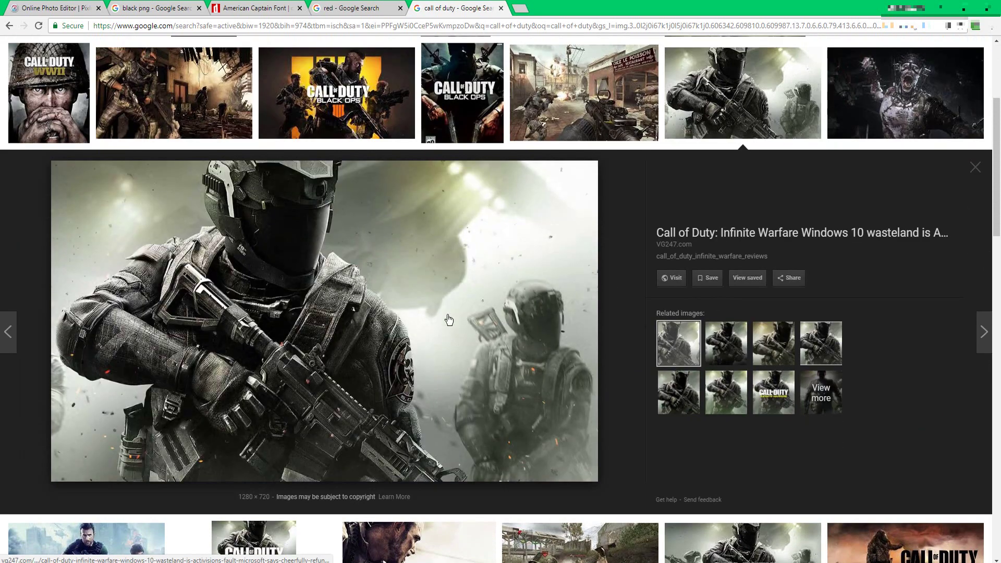
left_click(65, 8)
- Open the 1280x720 call_of_duty soldier image
left_click(14, 46)
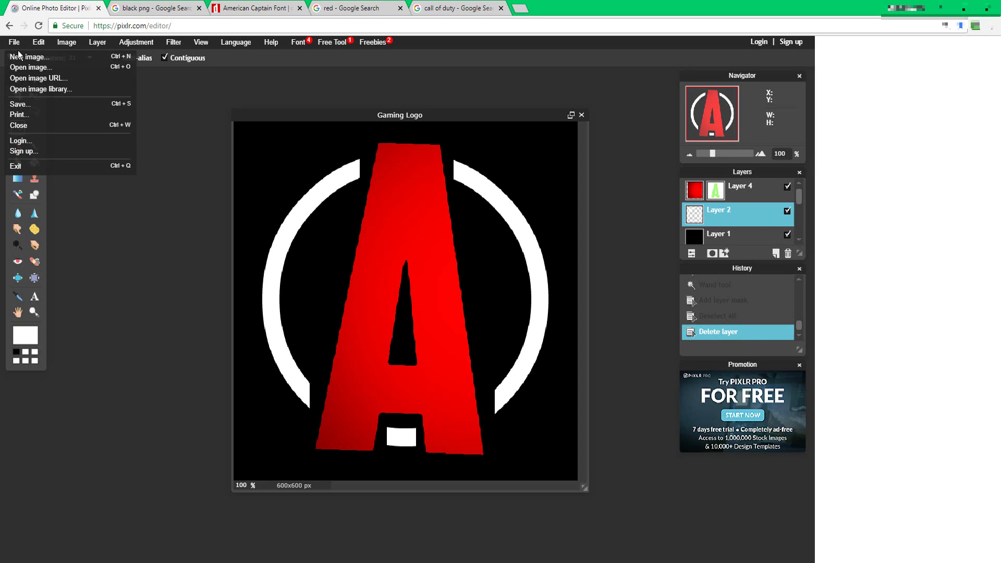
left_click(22, 67)
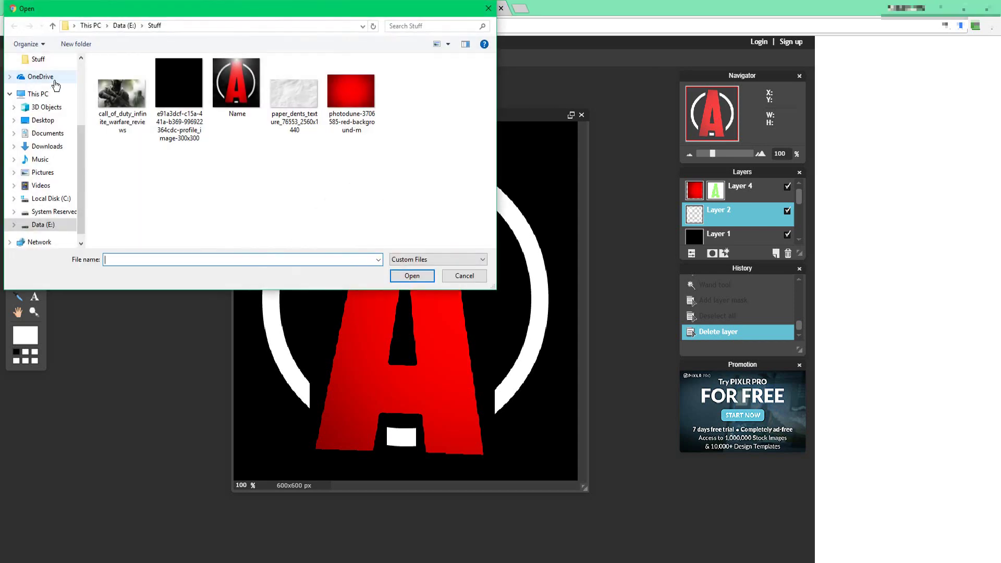
left_click(134, 84)
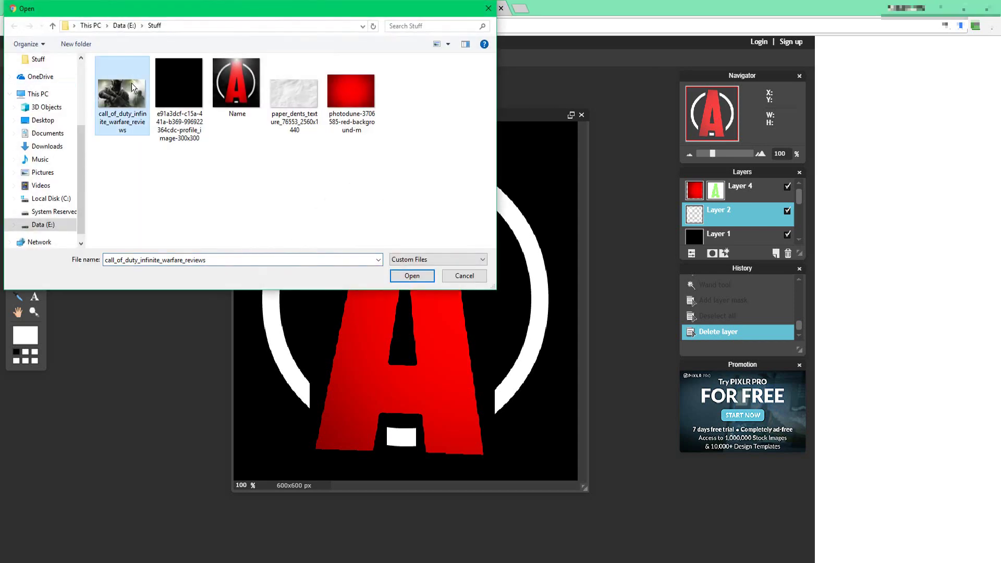
left_click(408, 271)
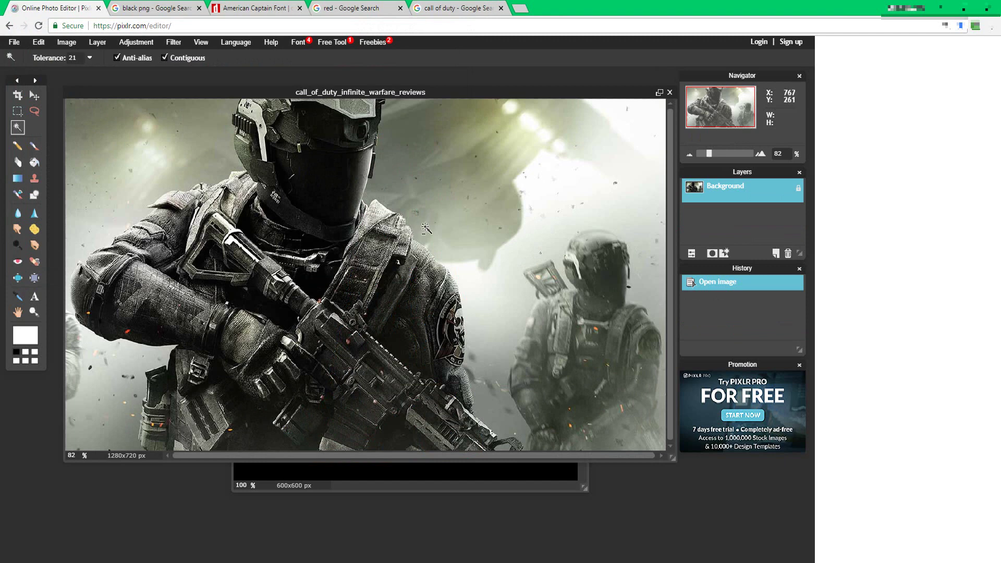
- Copy the entire soldier image, then close it without saving
key("ctrl+a")
key("ctrl+c")
left_click(670, 94)
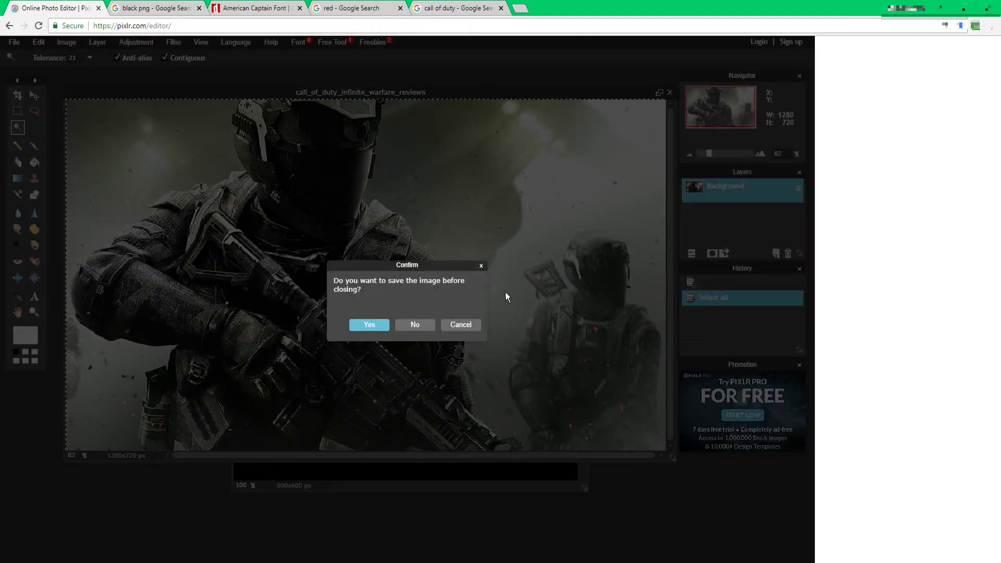
left_click(405, 322)
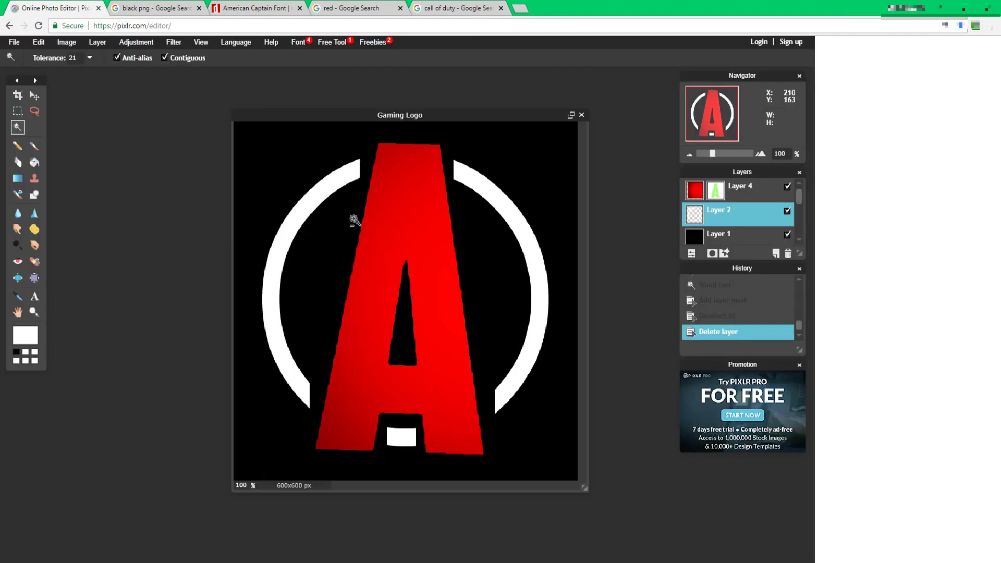
- Paste the soldier photo as Layer 5, free-transform it to fill the canvas, and move it below Layer 1
key("ctrl+v")
left_click(32, 42)
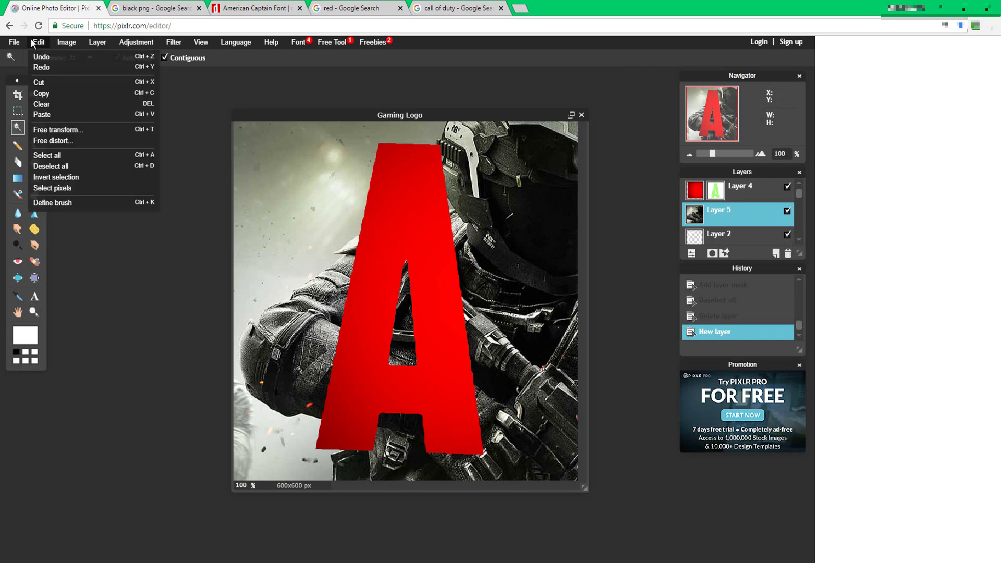
left_click(79, 130)
left_click_drag(184, 101, 214, 119)
left_click_drag(502, 289, 425, 284)
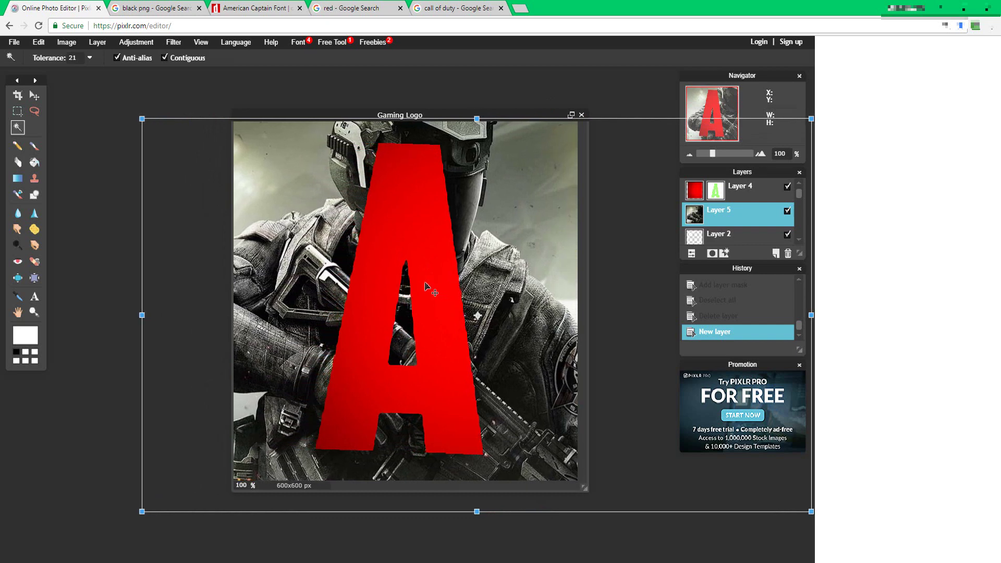
left_click(96, 298)
left_click(377, 327)
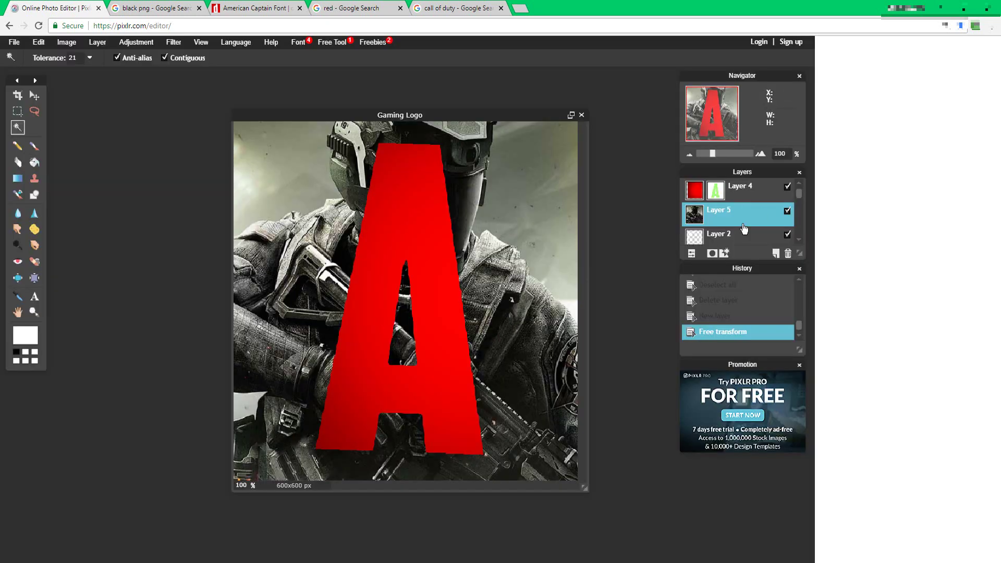
scroll(746, 228, "down", 2)
left_click_drag(749, 196, 753, 234)
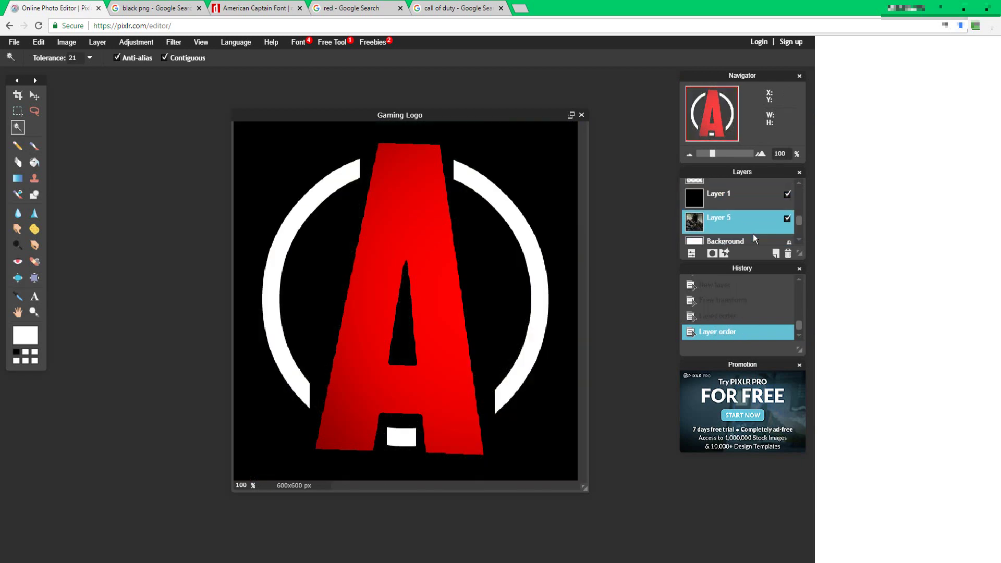
- Lower the black Layer 1's opacity to about 75 so the soldier photo shows faintly
left_click(737, 208)
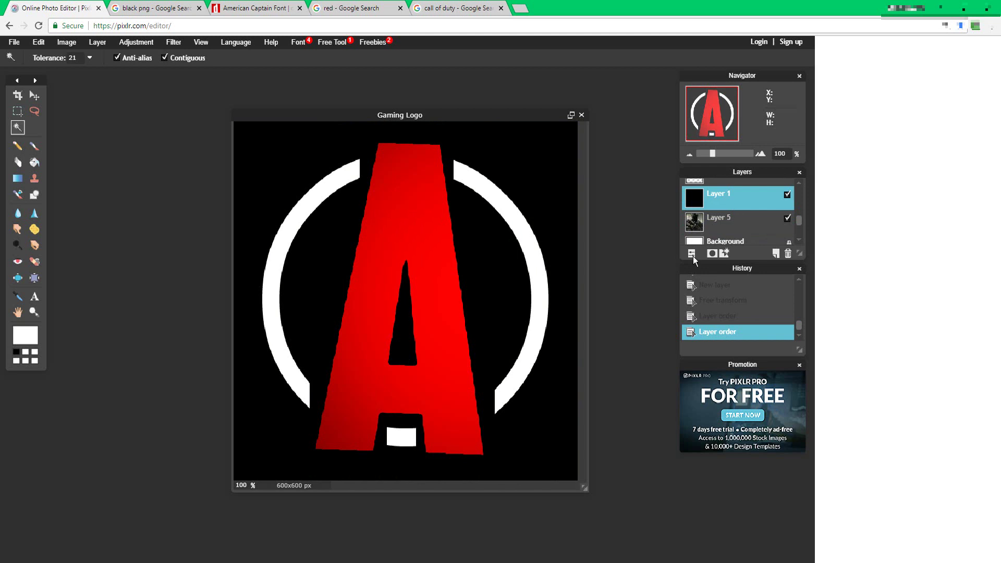
left_click(712, 252)
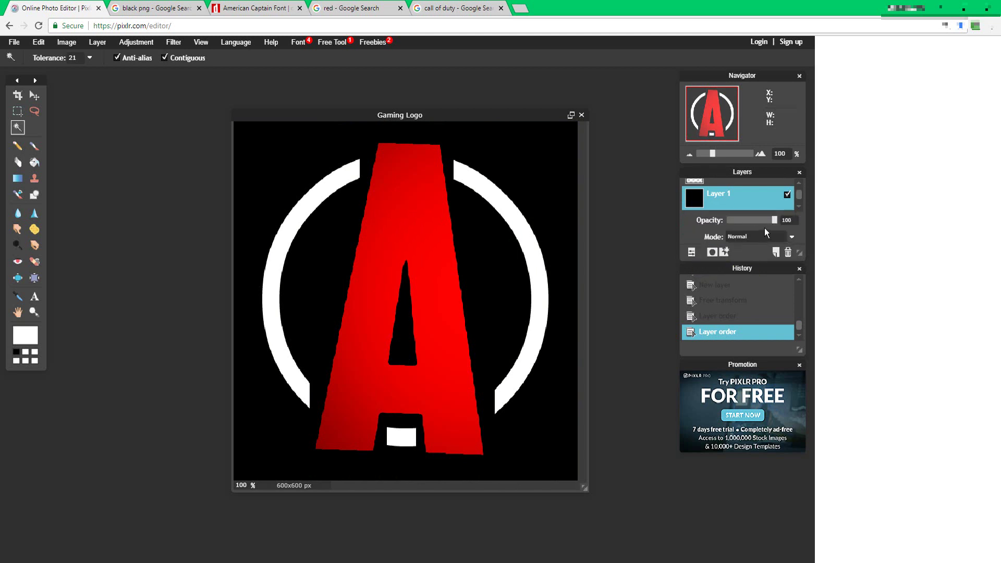
left_click_drag(777, 221, 765, 221)
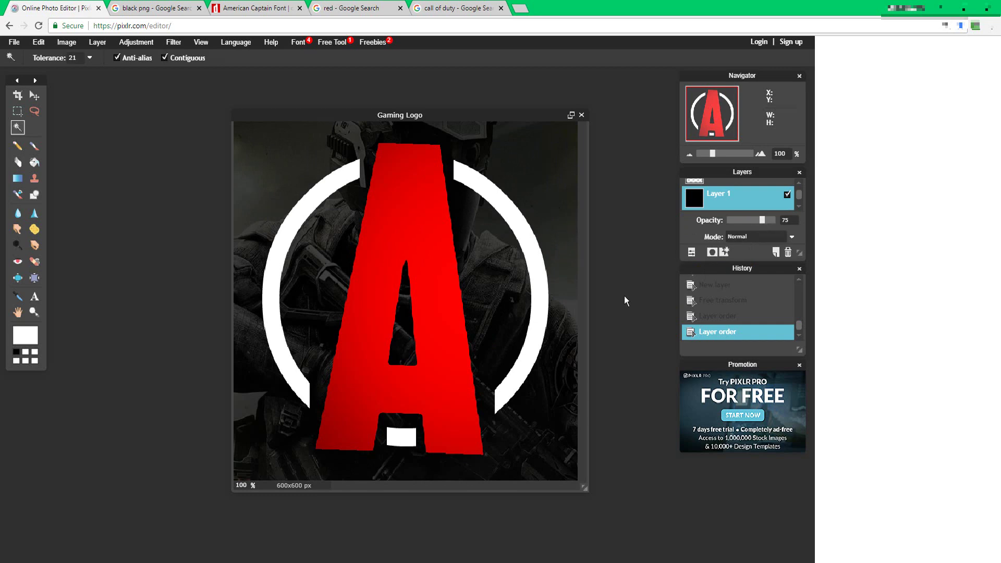
left_click(691, 253)
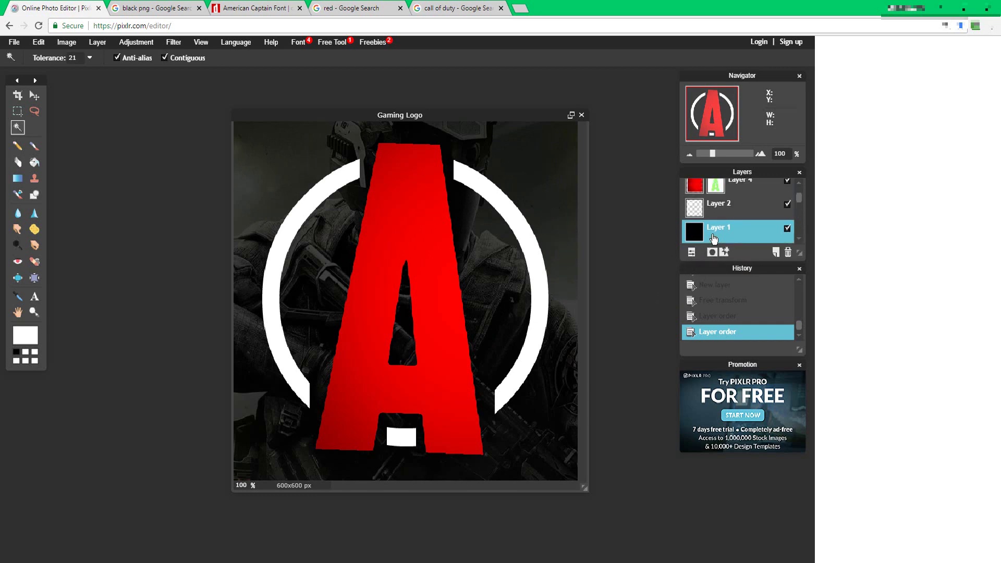
scroll(714, 239, "up", 1)
left_click(757, 196)
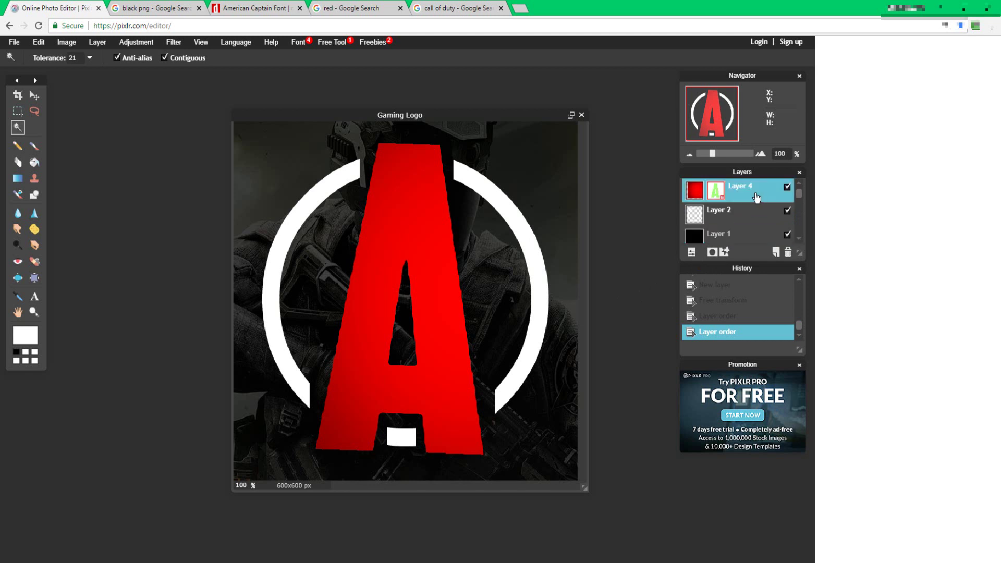
- Give Layer 4's red A a black outer glow of size about 26
right_click(757, 197)
left_click(761, 299)
left_click(329, 236)
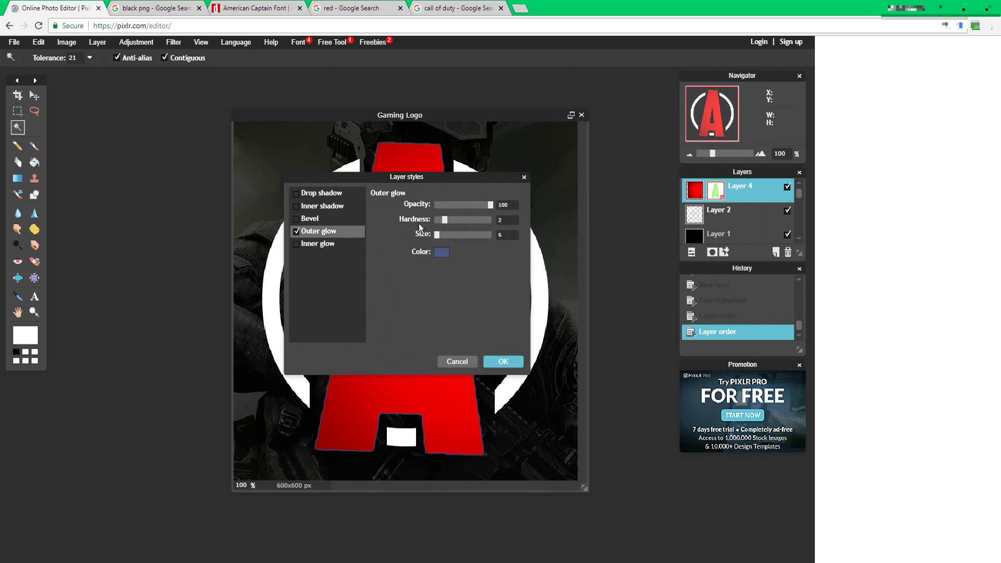
left_click(441, 252)
left_click_drag(371, 261, 349, 359)
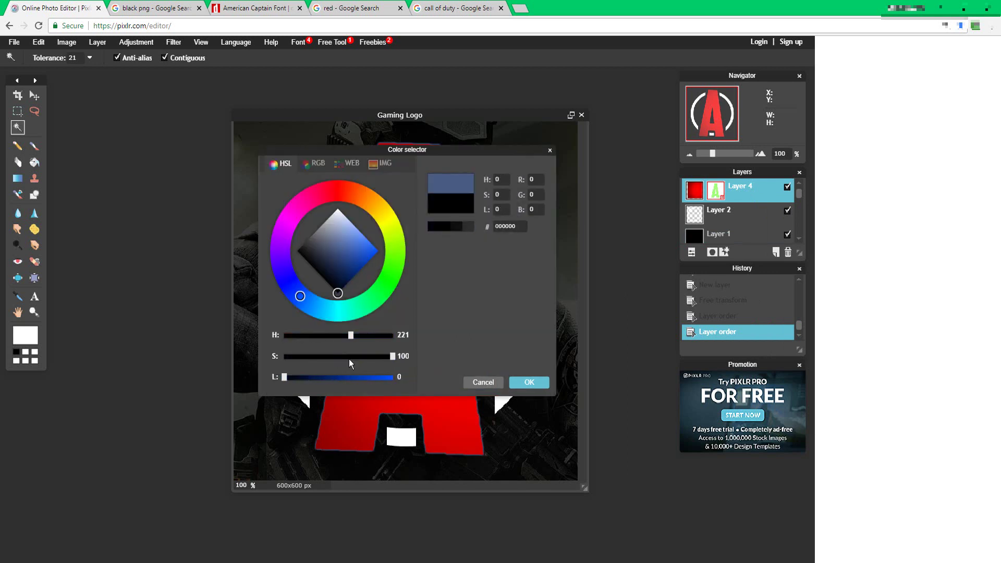
left_click(515, 384)
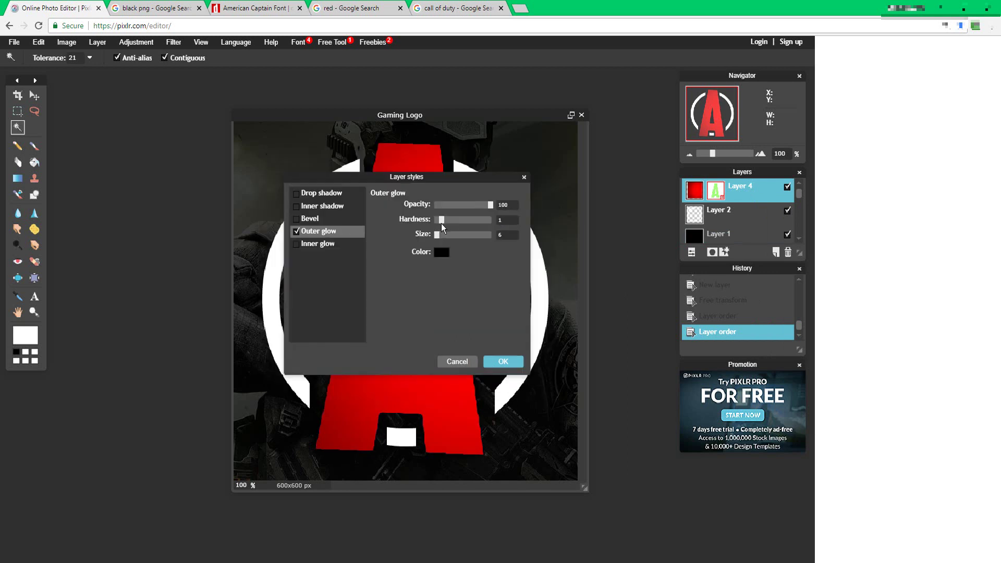
left_click_drag(437, 234, 452, 235)
left_click(513, 361)
left_click(716, 218)
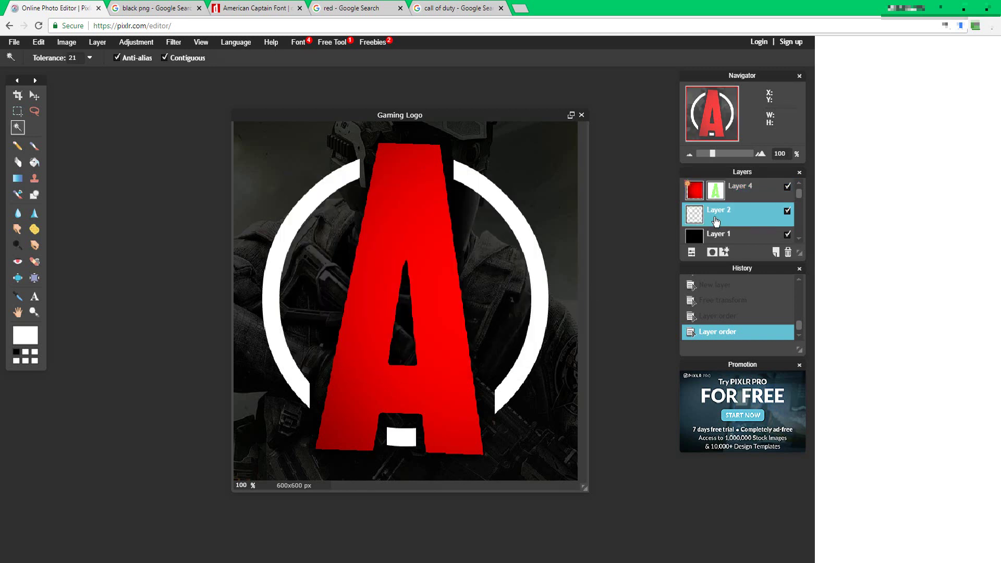
- Give the ring on Layer 2 a black outer glow of size 35
right_click(715, 219)
left_click(733, 322)
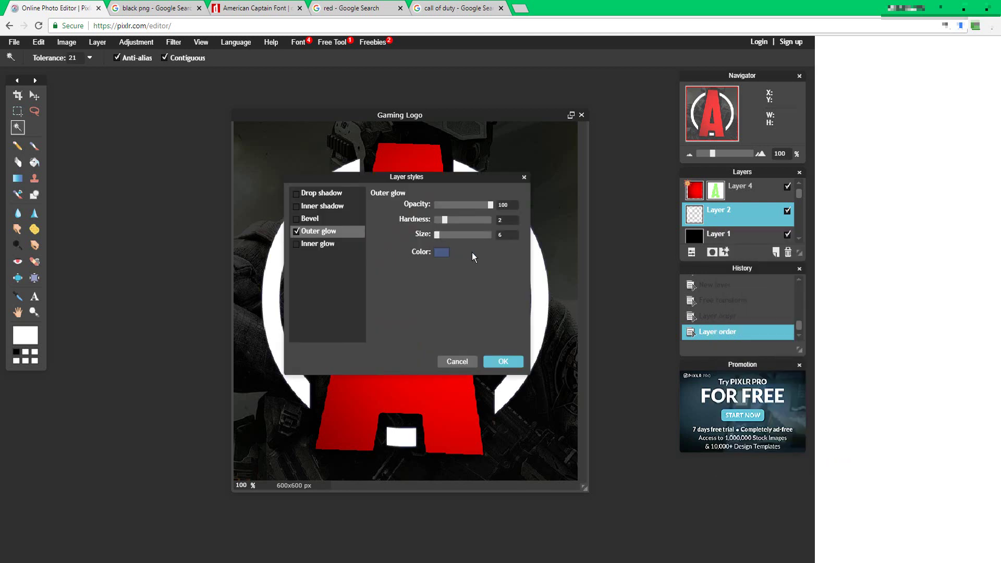
left_click(444, 253)
left_click(340, 271)
left_click_drag(334, 353, 285, 353)
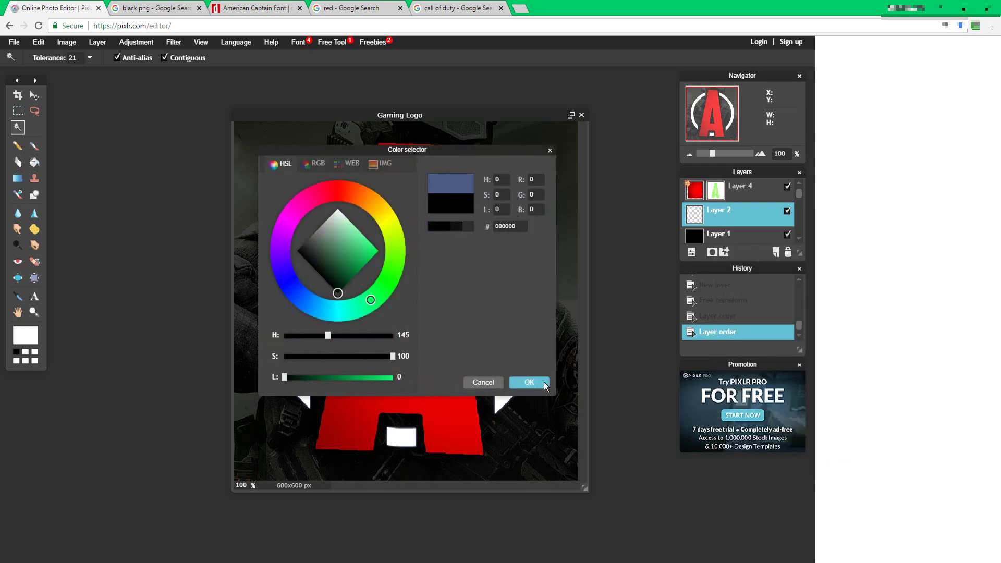
left_click(537, 382)
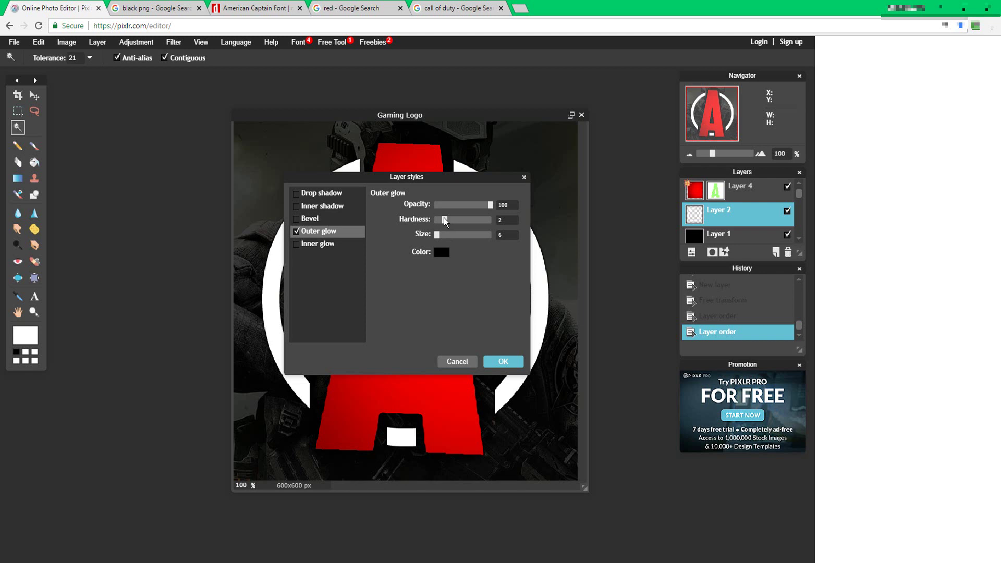
left_click_drag(438, 233, 453, 235)
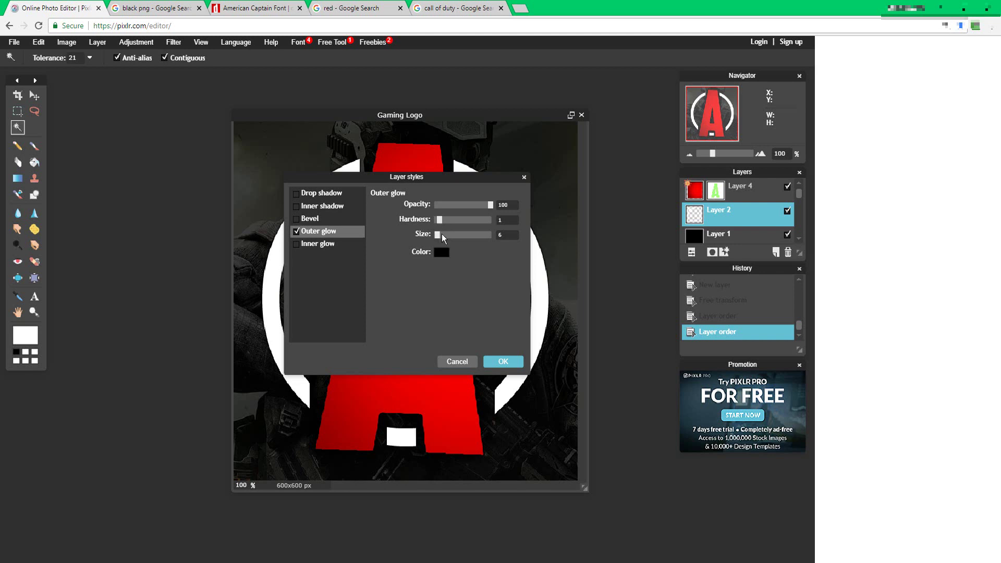
- Add an inner shadow to the ring with opacity 45 and size 30
left_click(324, 207)
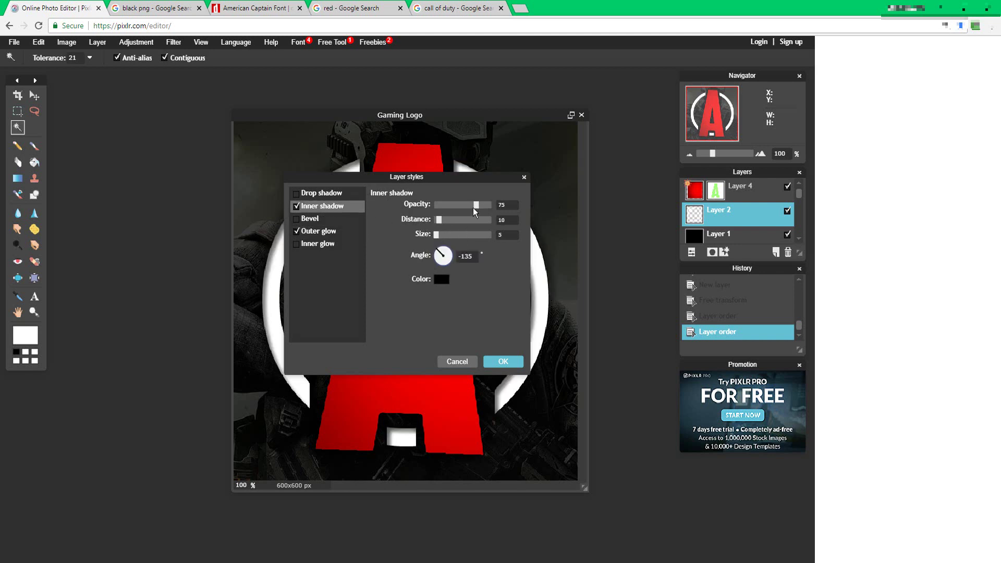
left_click_drag(474, 207, 464, 206)
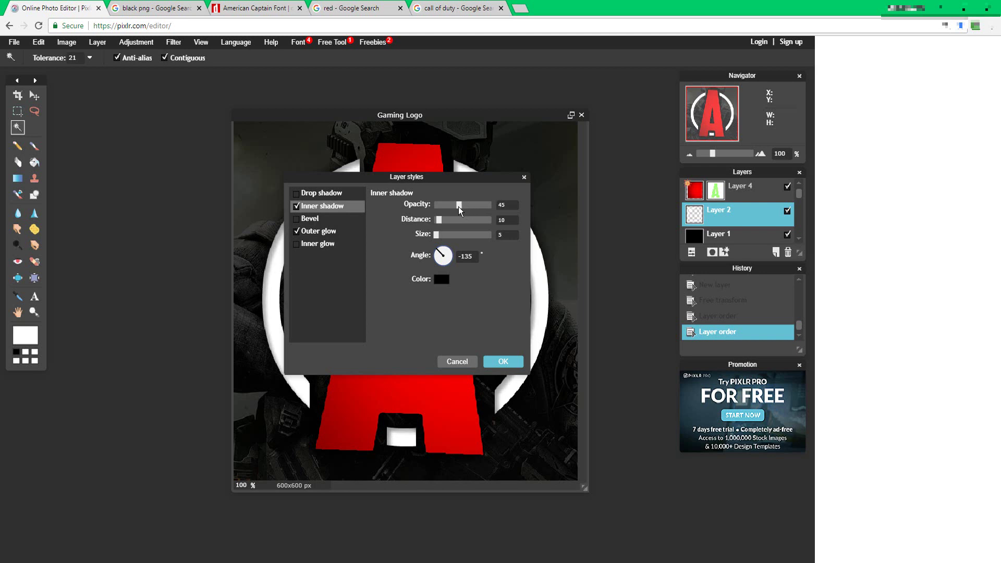
left_click_drag(438, 235, 449, 235)
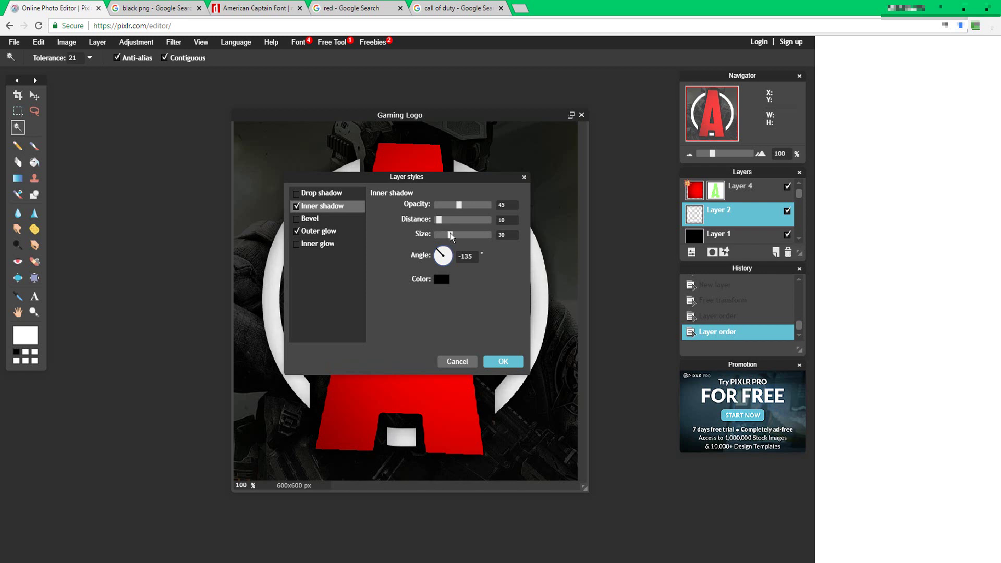
left_click(502, 361)
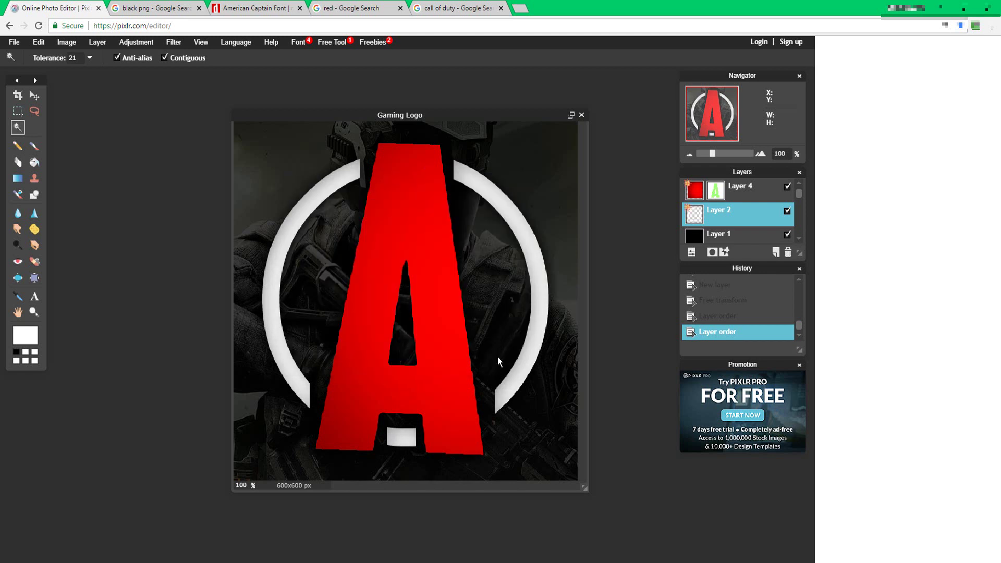
- Paint one soft white dab with a 999-diameter brush above the A on new Layer 6
left_click(34, 145)
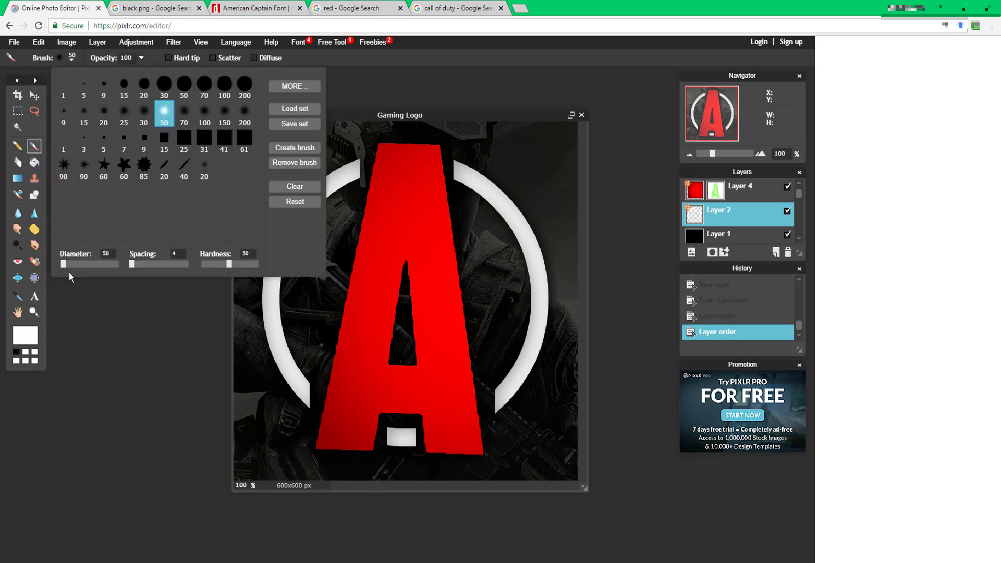
left_click_drag(64, 265, 173, 264)
left_click(776, 252)
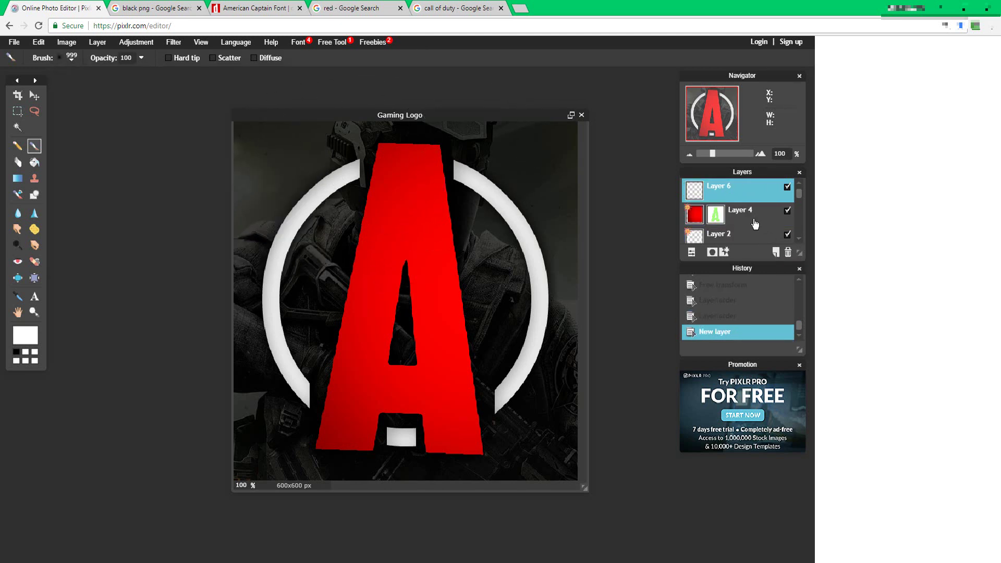
left_click(406, 134)
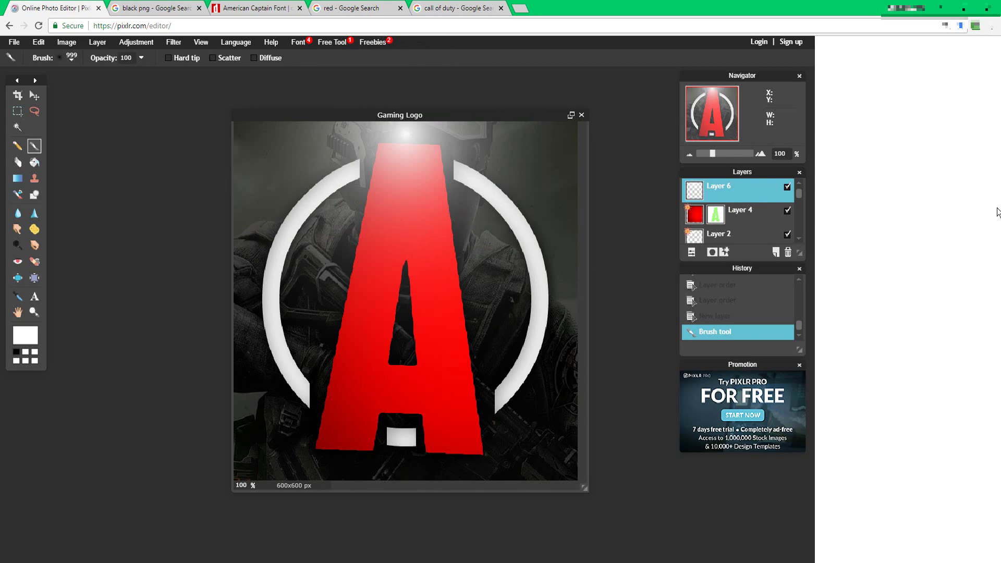
- Save the image as JPEG 'Gaming Logo' at quality 100
left_click(19, 43)
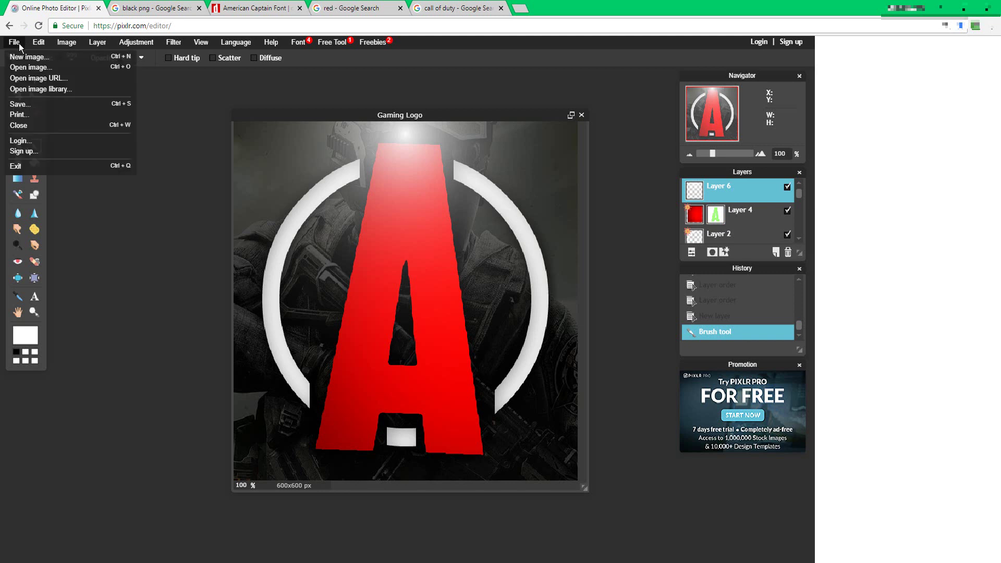
left_click(24, 105)
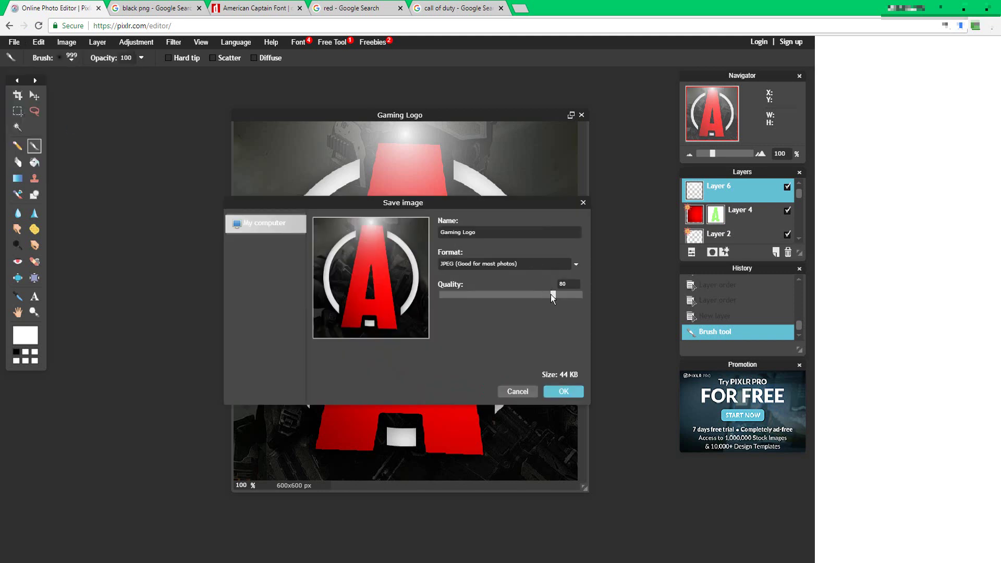
left_click_drag(552, 295, 621, 311)
left_click(564, 391)
key("Return")
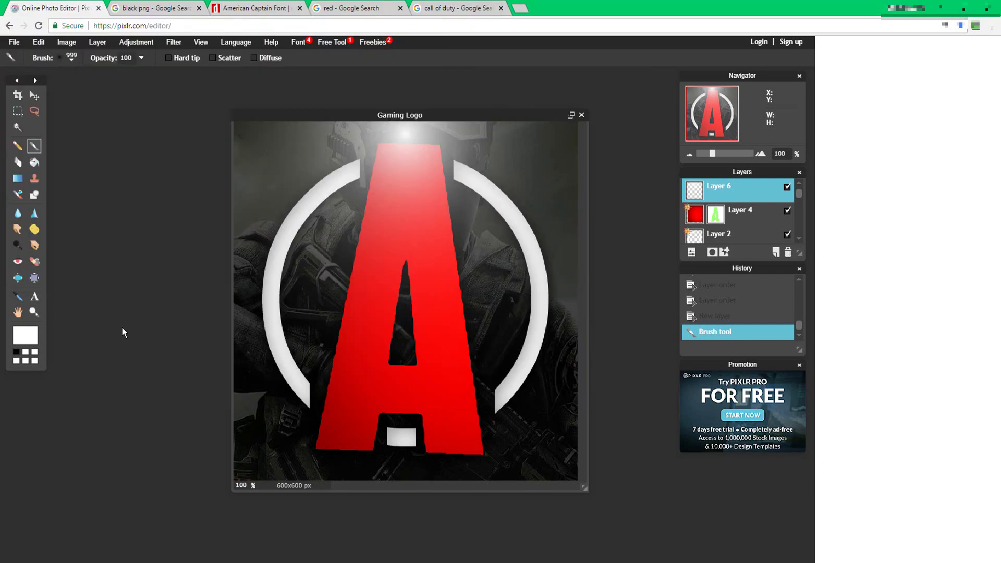